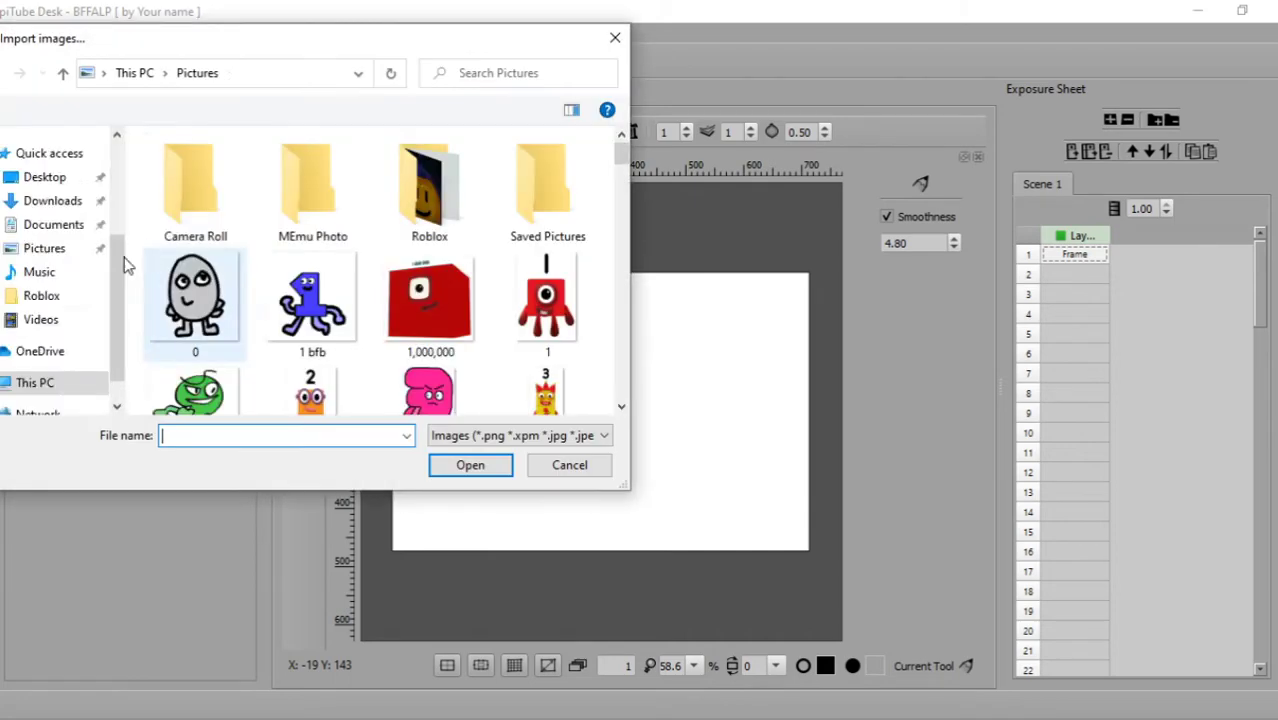
- Import the background image "e" from the Pictures folder into the library
scroll(371, 360, "down", 8)
scroll(371, 360, "down", 12)
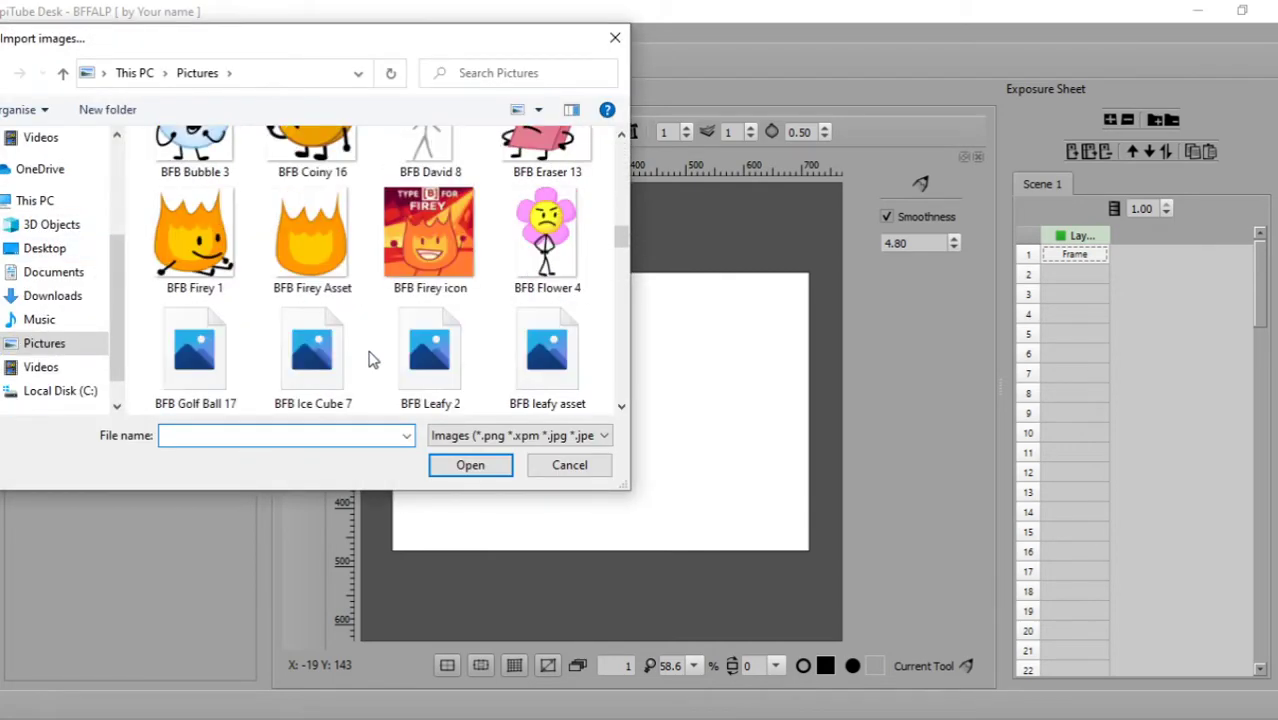
scroll(371, 360, "down", 6)
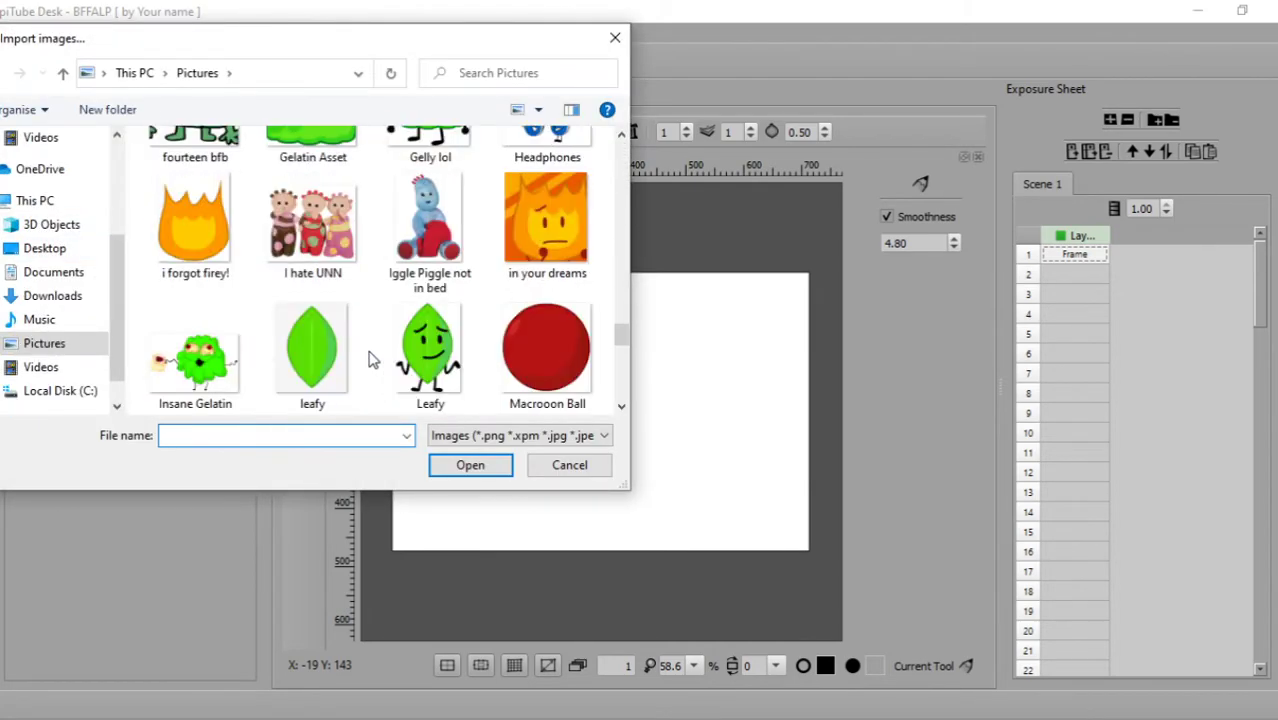
scroll(371, 360, "down", 6)
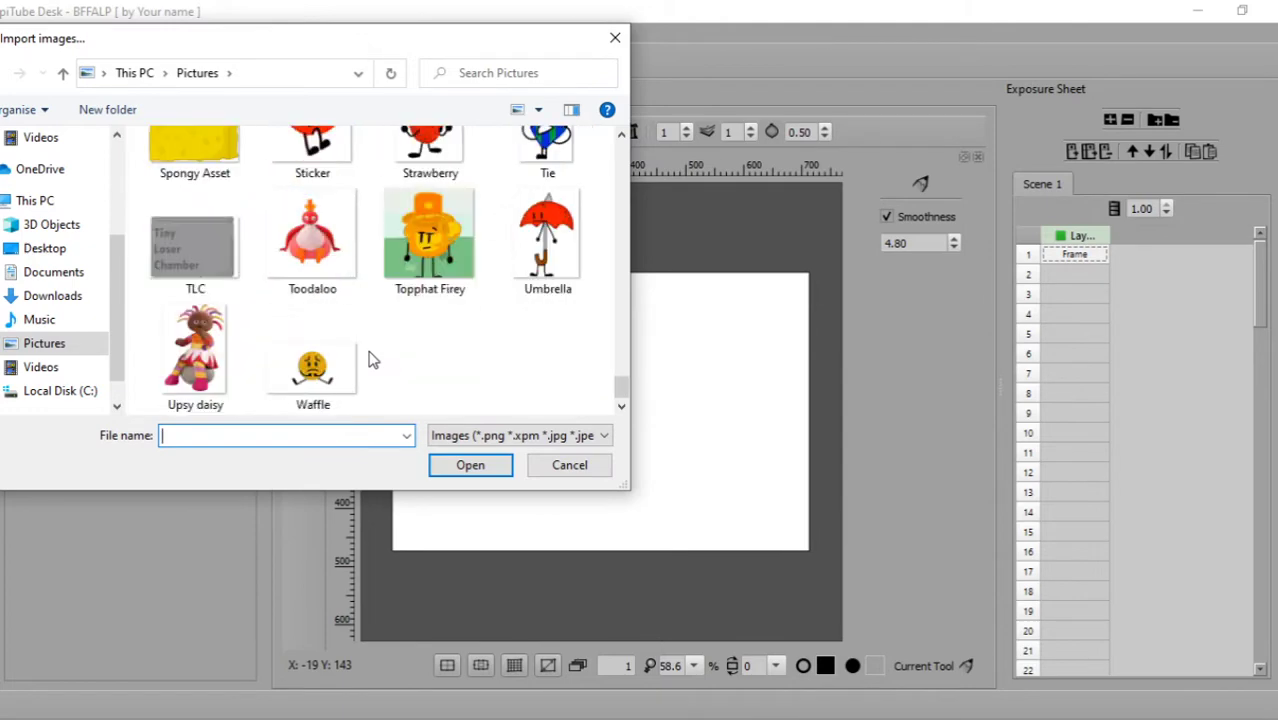
scroll(378, 360, "up", 15)
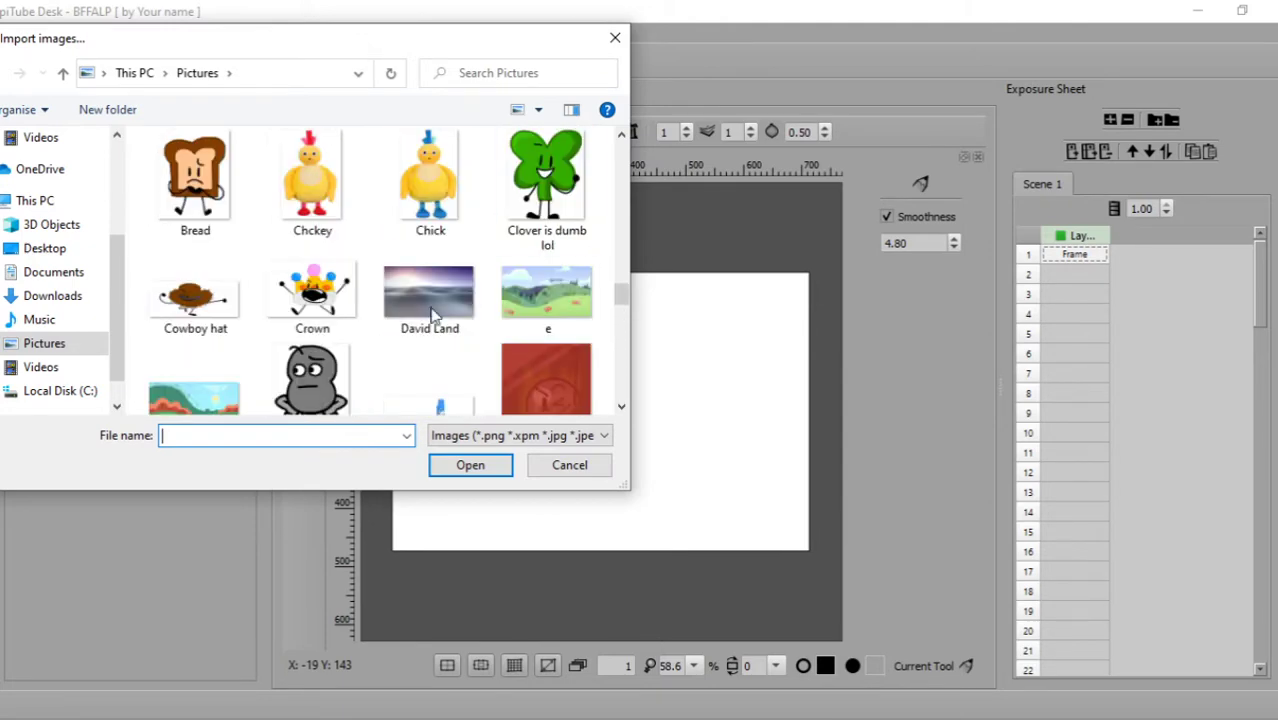
left_click(525, 287)
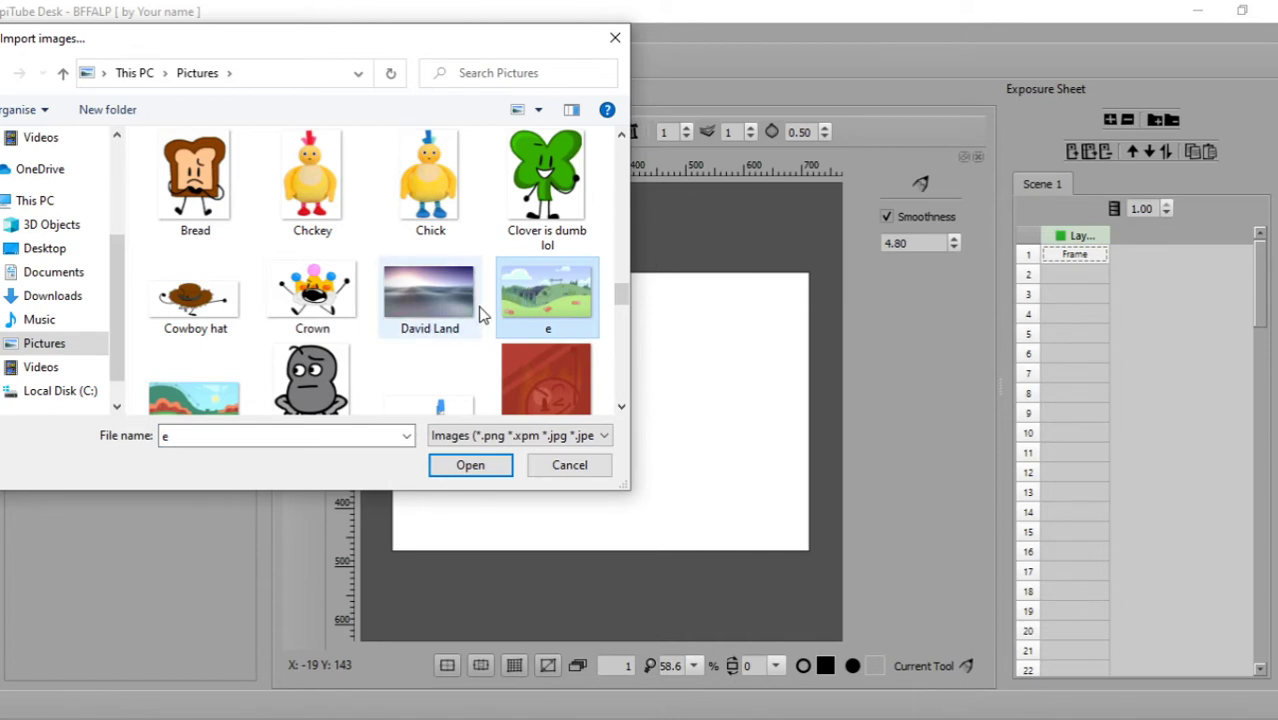
left_click(497, 465)
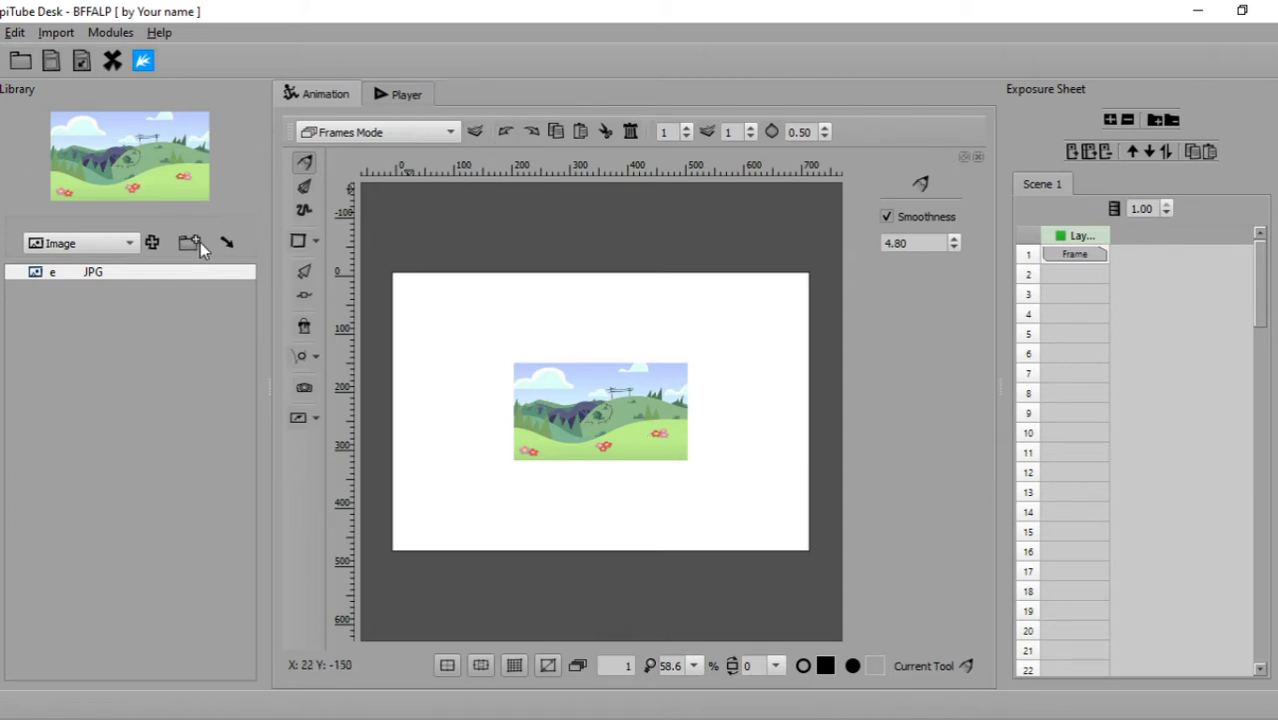
- Enlarge the landscape background image with the selection tool so that it covers the whole canvas
left_click(304, 270)
left_click(660, 445)
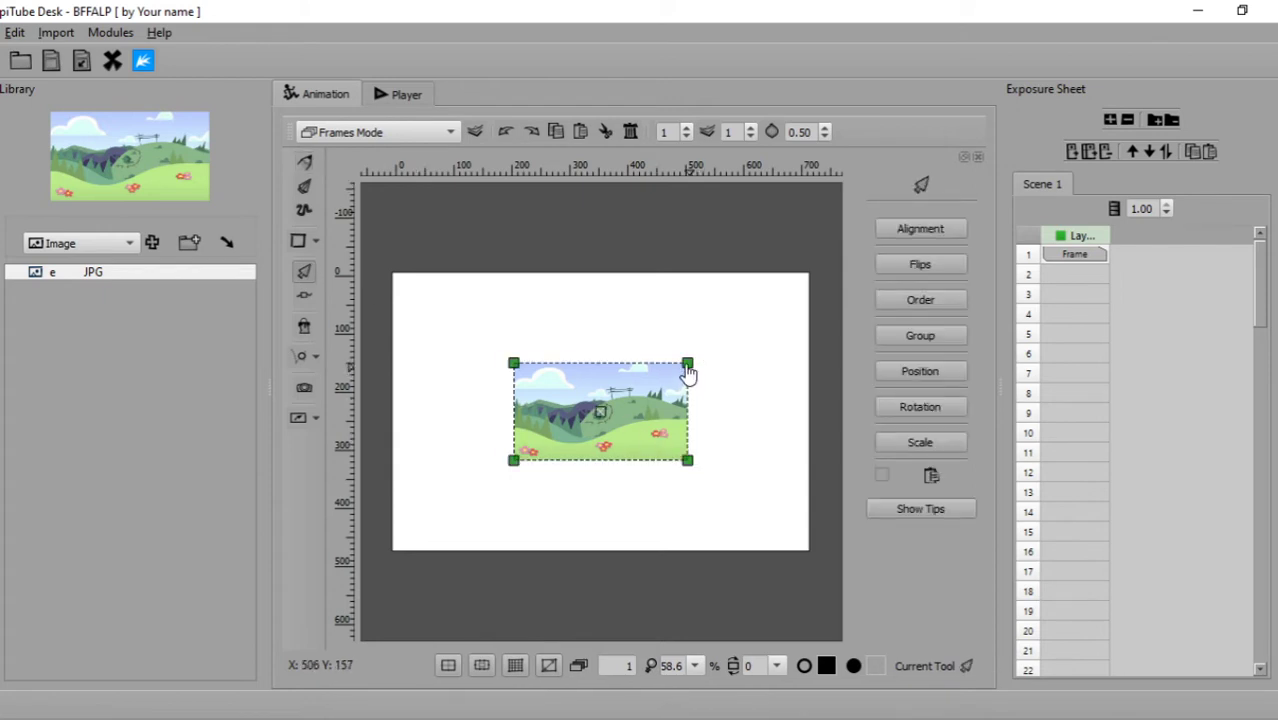
left_click_drag(688, 364, 815, 276)
left_click(725, 314)
left_click(654, 406)
left_click(584, 579)
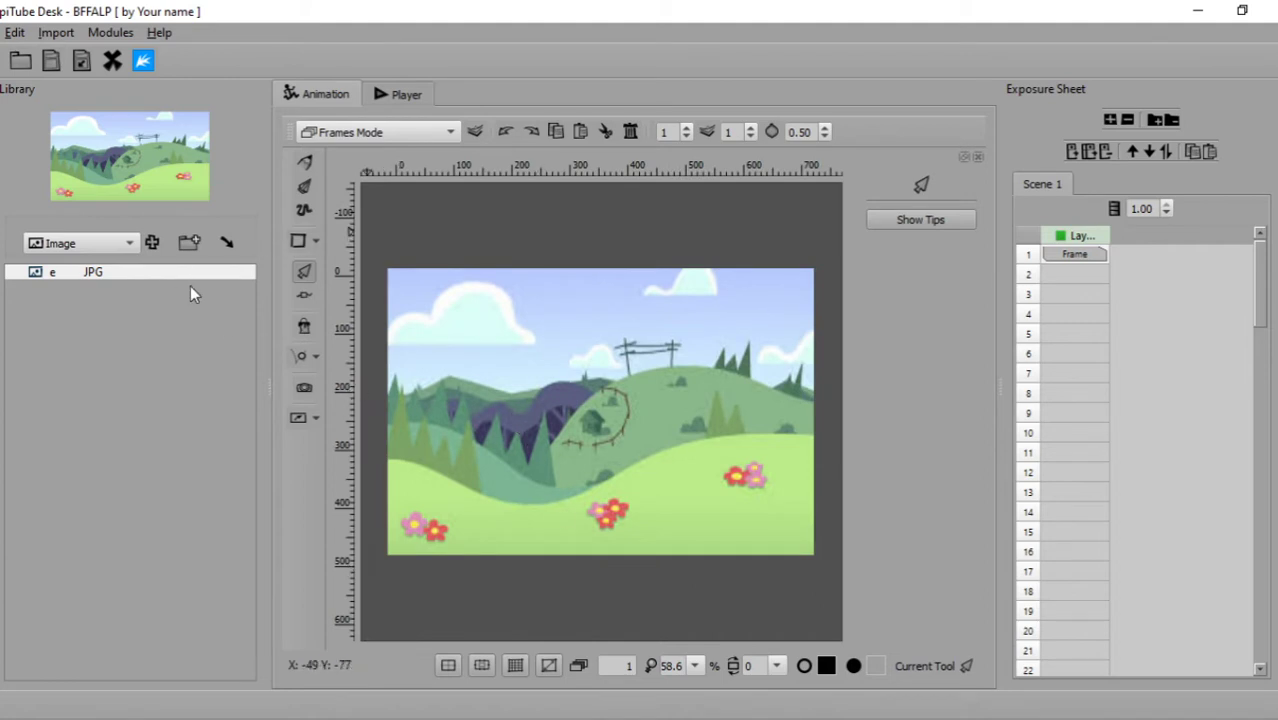
- Import the "leafy" image from the Pictures folder
left_click(151, 242)
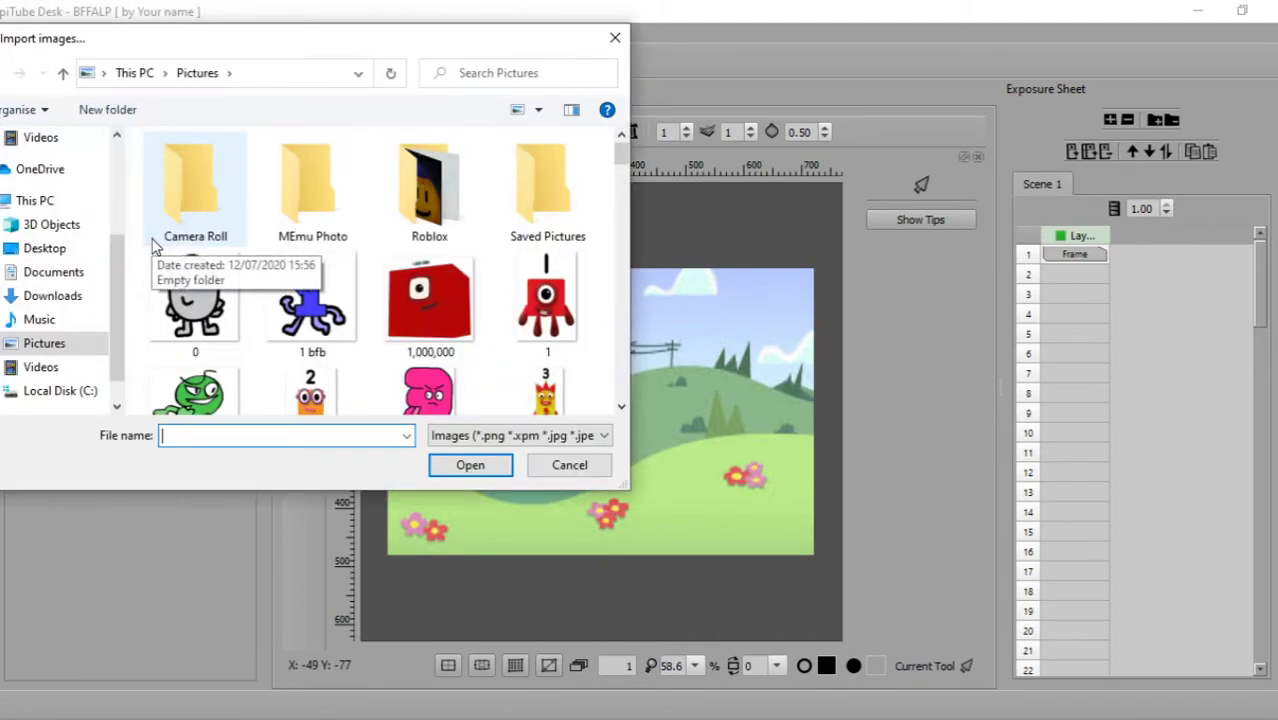
scroll(405, 285, "down", 5)
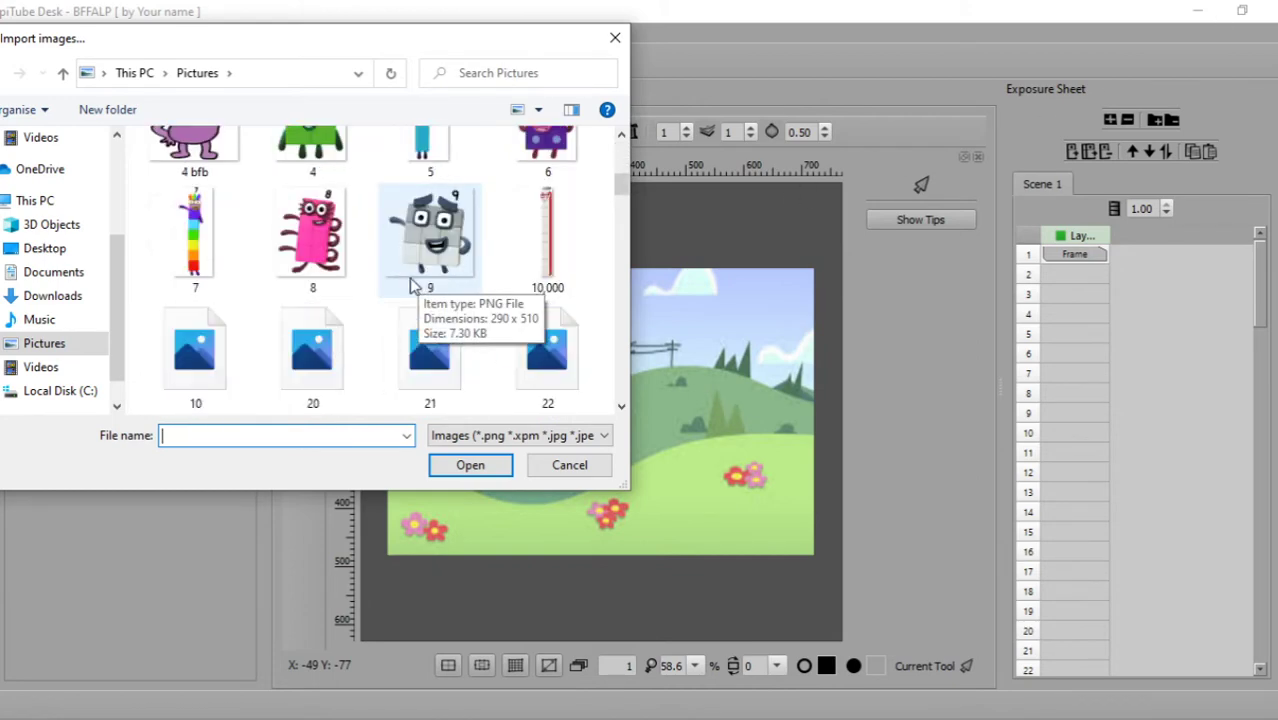
scroll(413, 285, "down", 15)
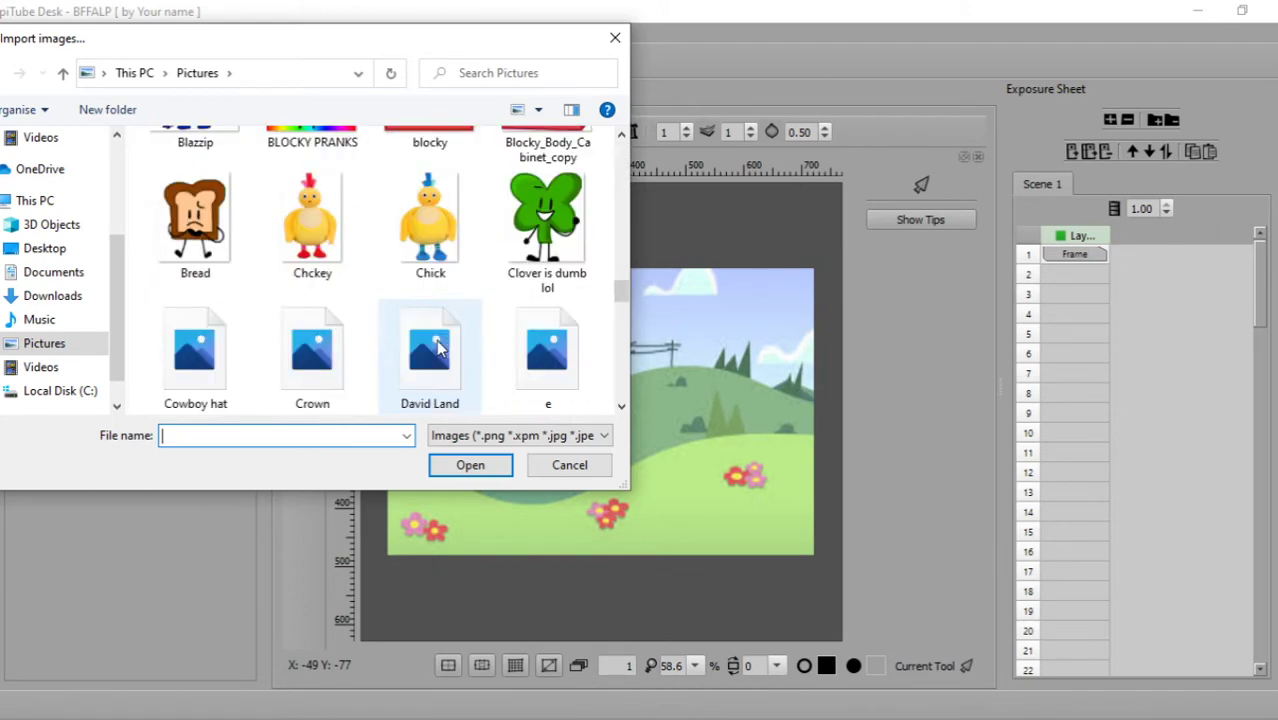
scroll(437, 345, "down", 5)
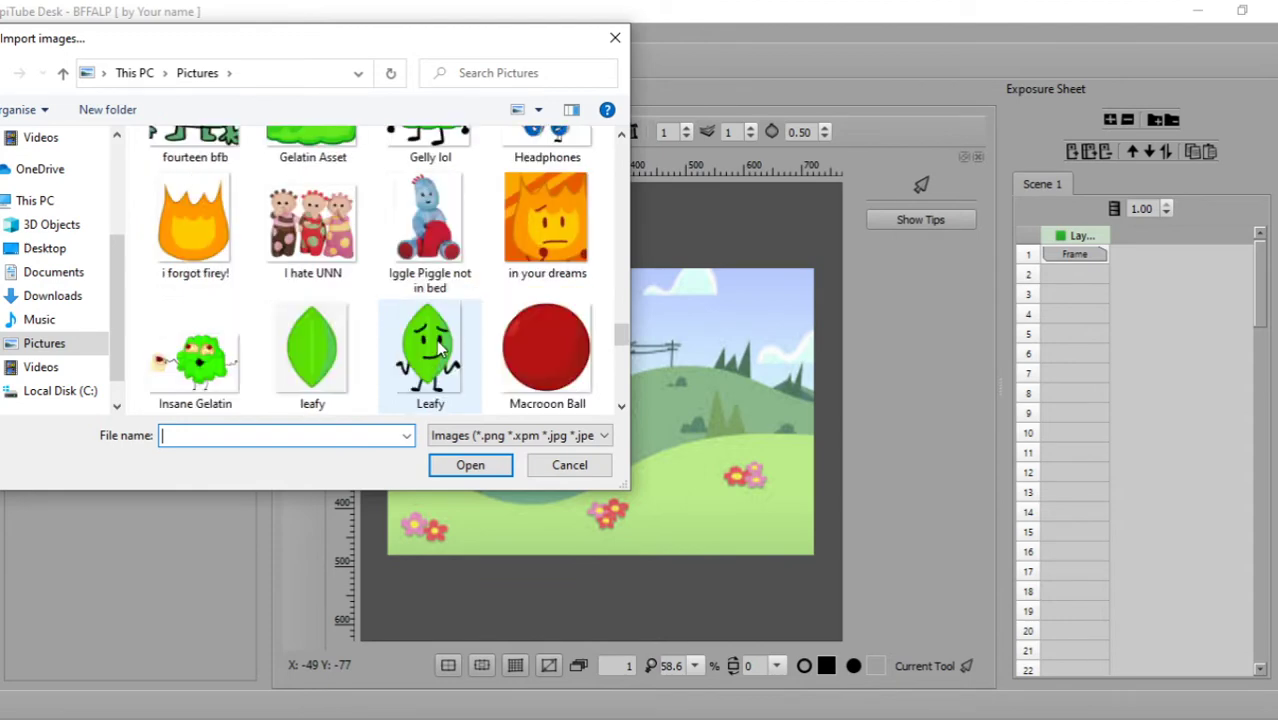
scroll(437, 345, "down", 2)
scroll(437, 347, "up", 1)
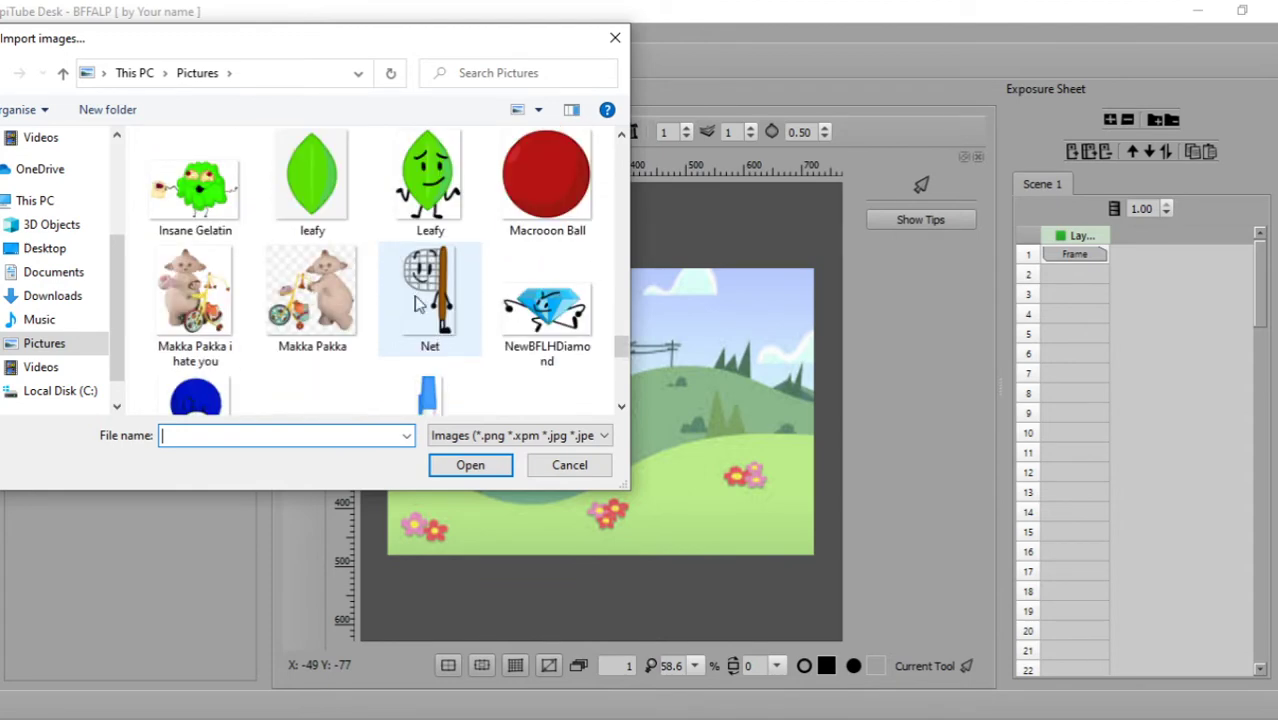
left_click(316, 216)
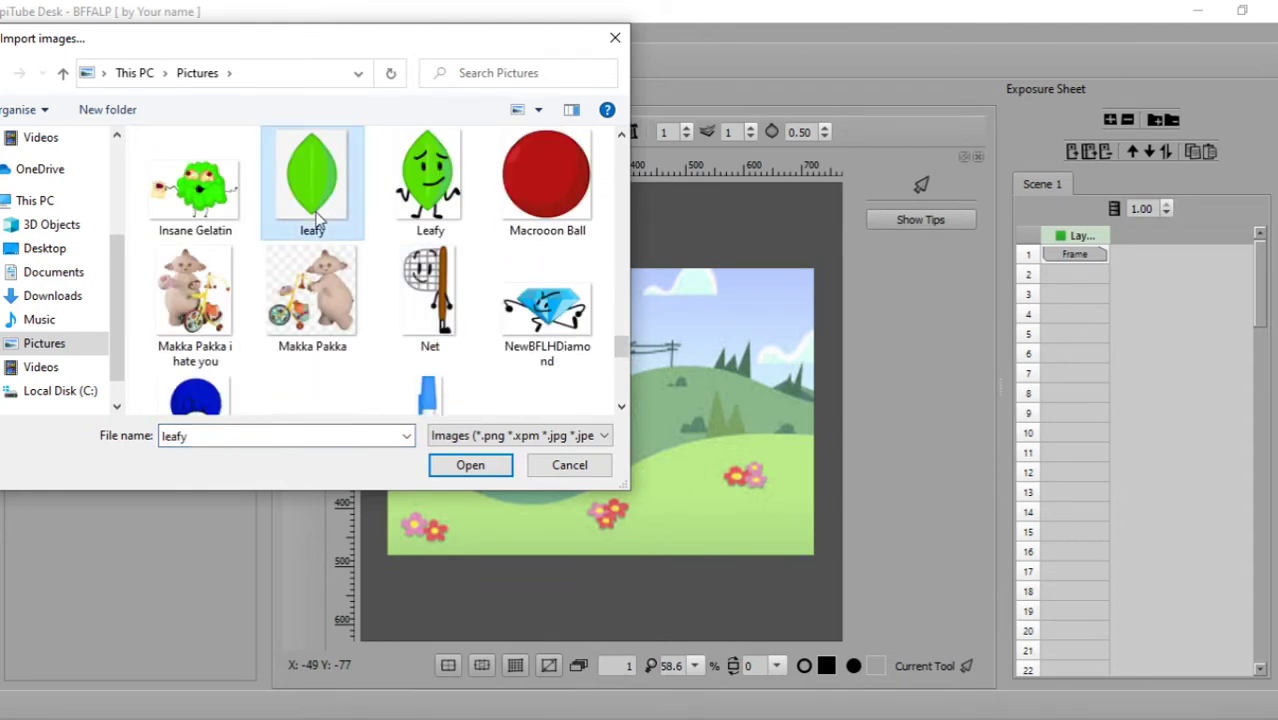
left_click(477, 464)
- Delete the imported "leafy" image with the white background
left_click(645, 418)
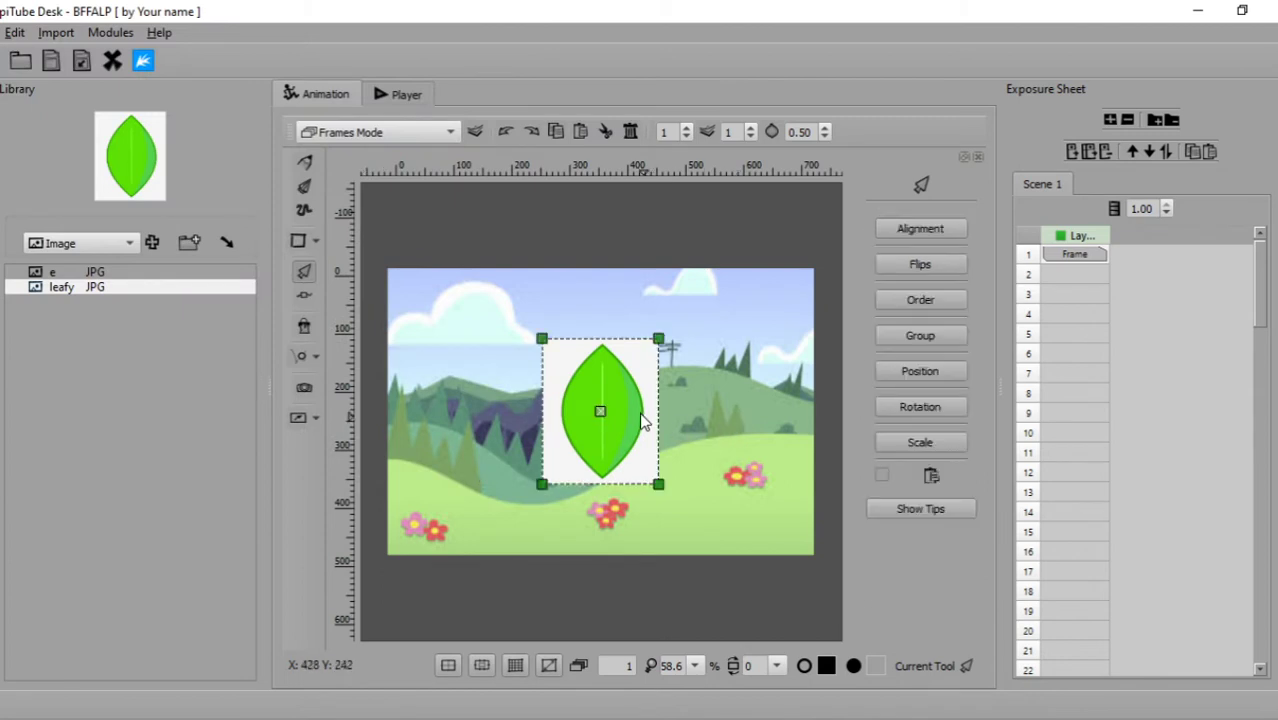
right_click(627, 410)
left_click(600, 414)
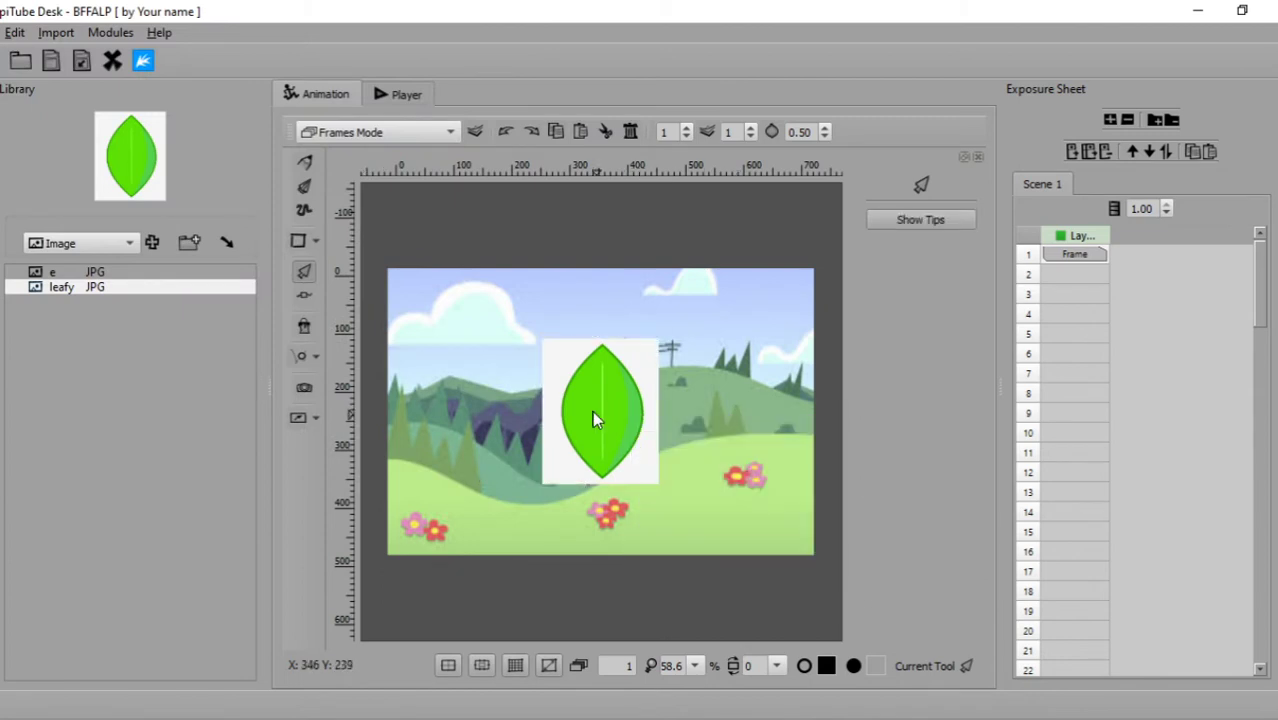
left_click(594, 411)
key("Delete")
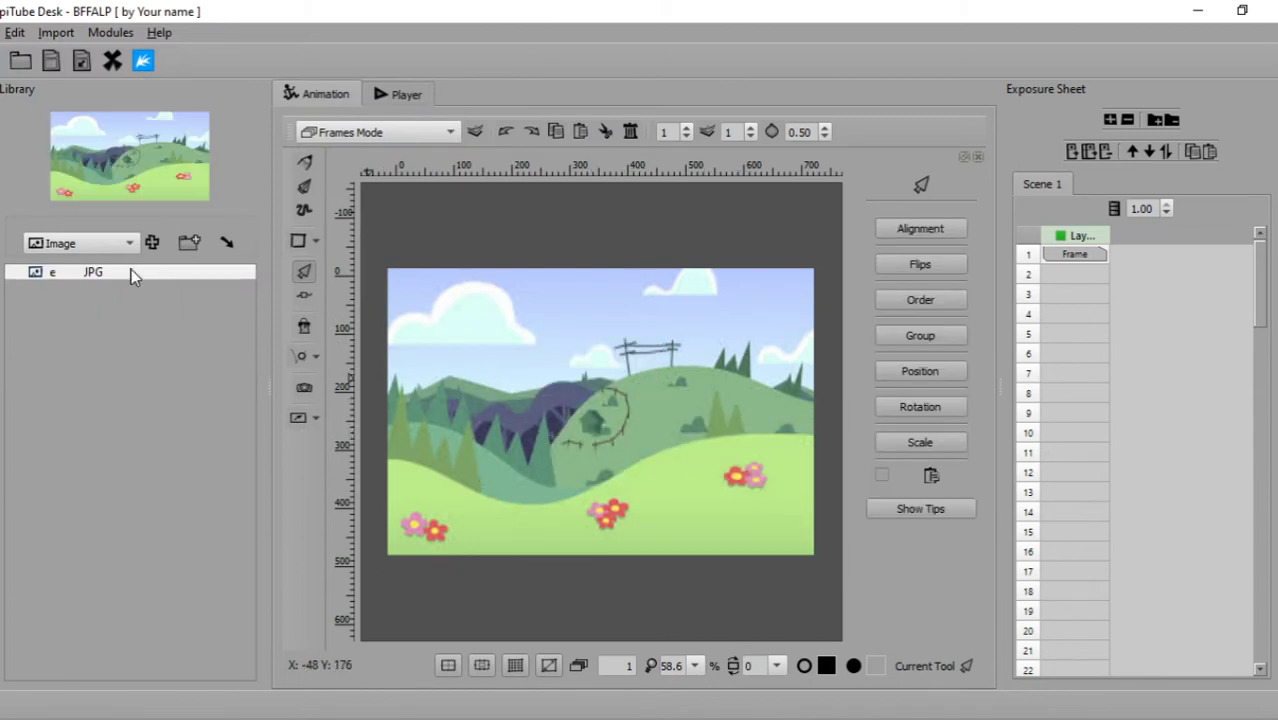
- Import the "BFB leafy asset" image from the Pictures folder and accept resizing it to the workspace
left_click(152, 242)
scroll(478, 345, "down", 15)
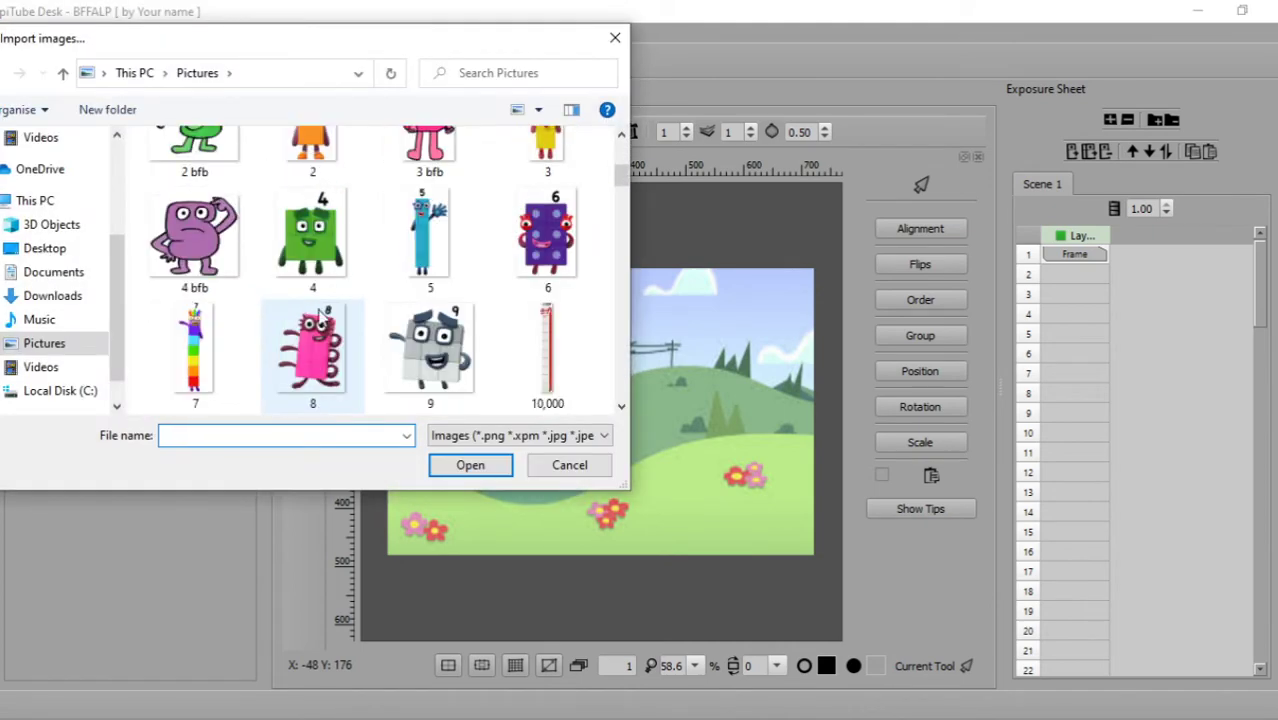
scroll(478, 339, "up", 1)
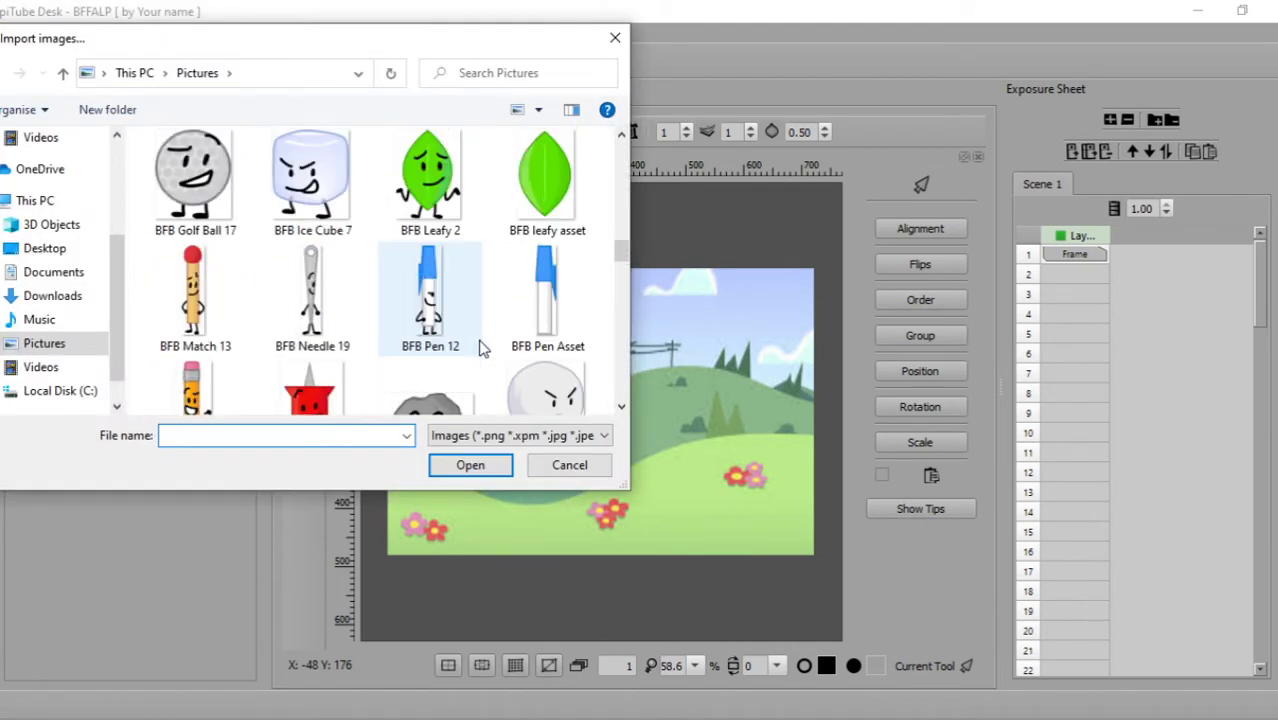
left_click(547, 178)
left_click(489, 466)
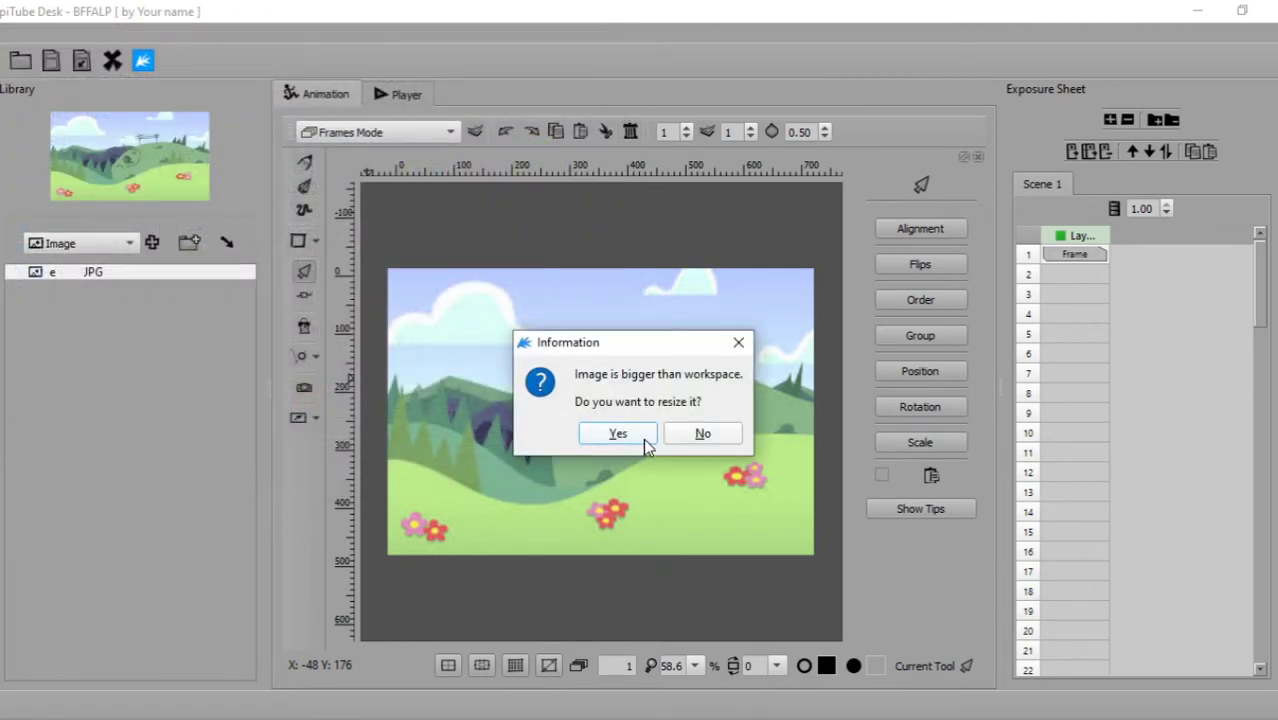
left_click(637, 443)
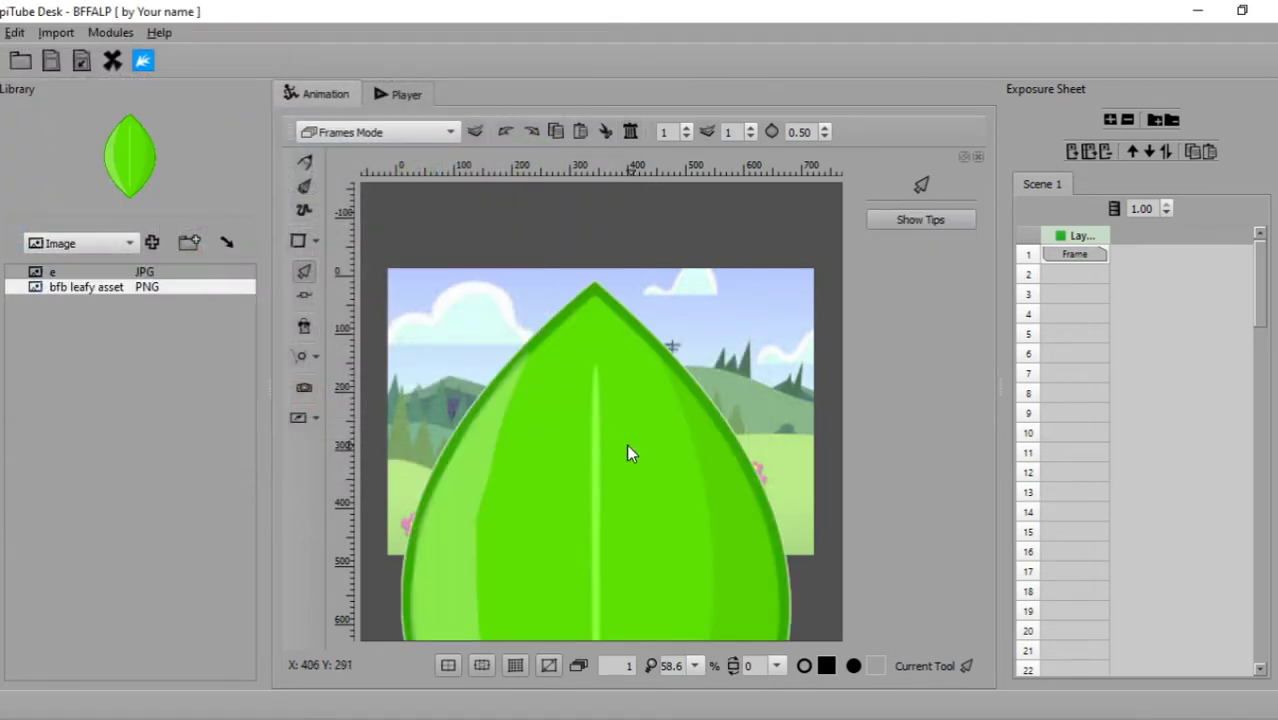
- Scale the oversized leaf down to a small character size relative to the background
scroll(626, 446, "down", 5)
left_click(619, 468)
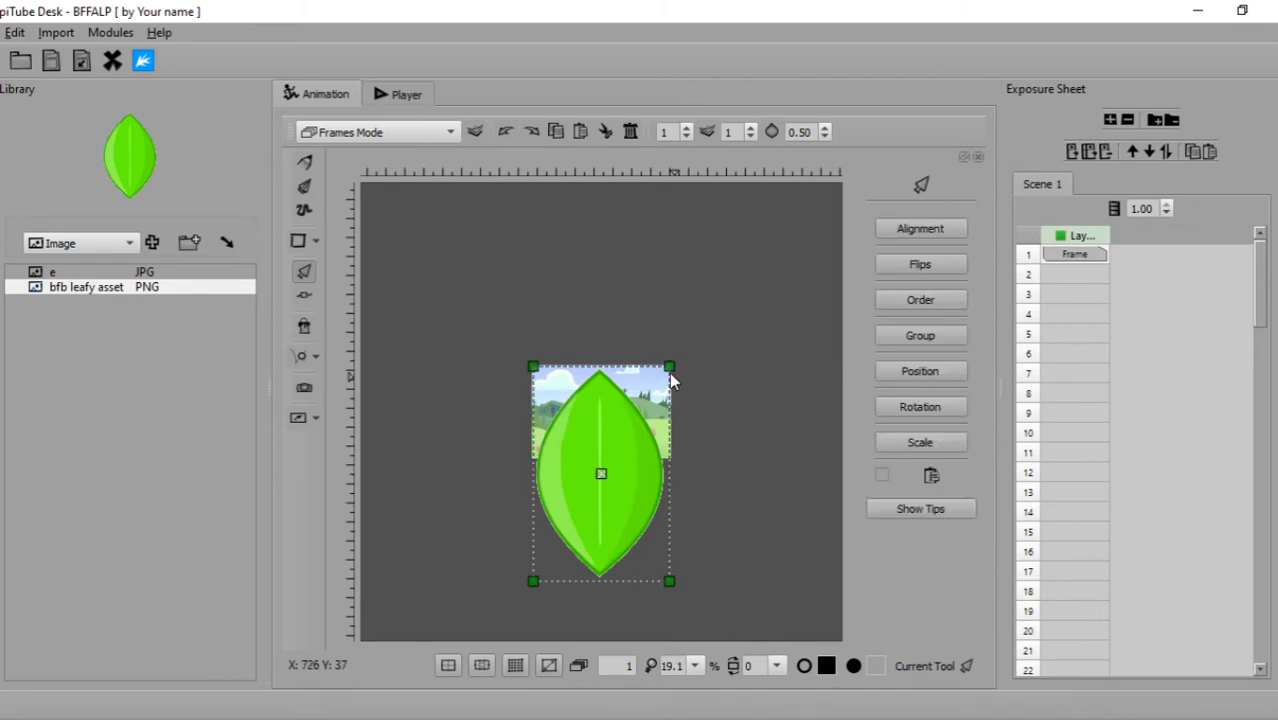
left_click_drag(669, 372, 617, 447)
scroll(603, 476, "up", 5)
scroll(632, 499, "down", 3)
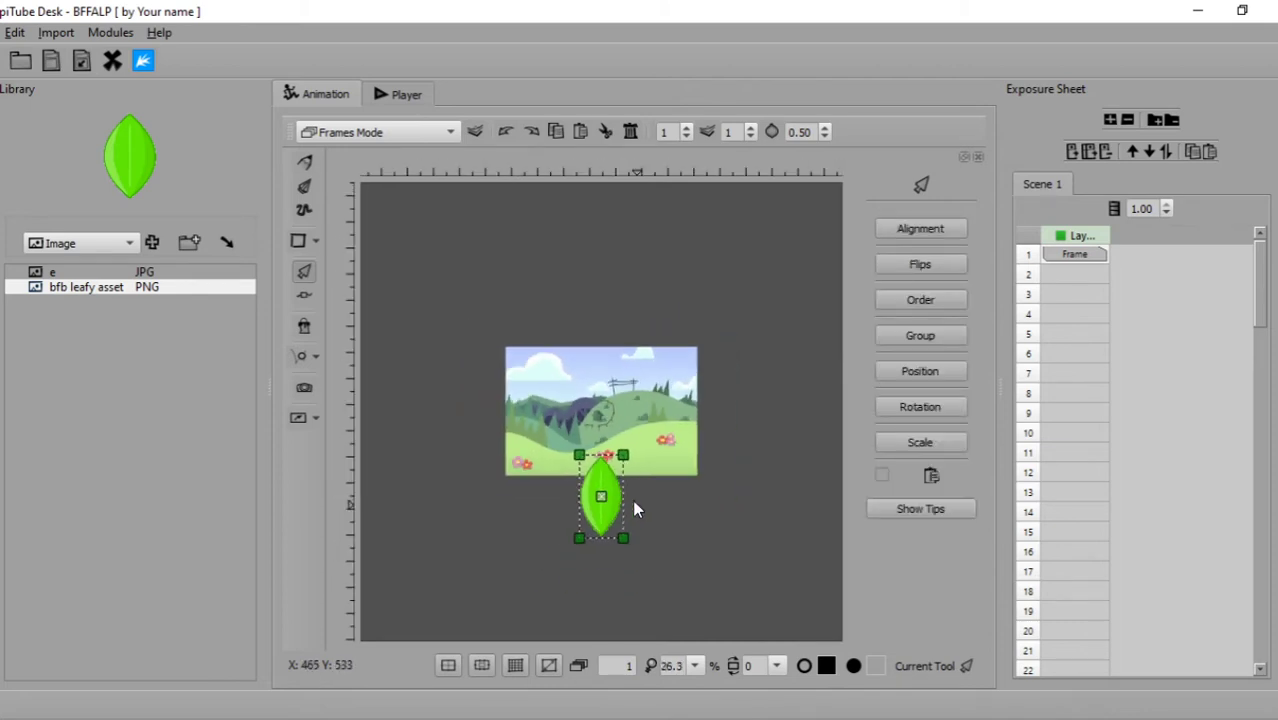
- Move the leaf onto the left side of the landscape and shrink it slightly
scroll(625, 543, "up", 1)
left_click_drag(634, 551, 530, 442)
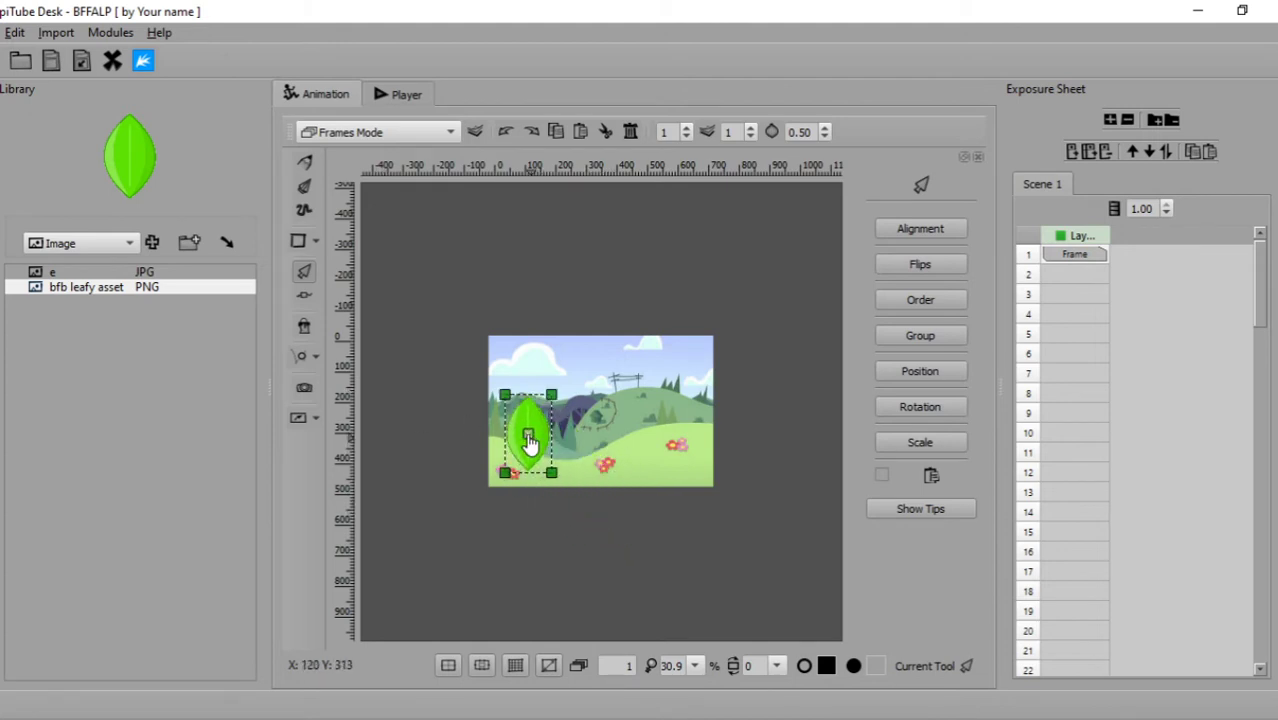
scroll(462, 485, "up", 4)
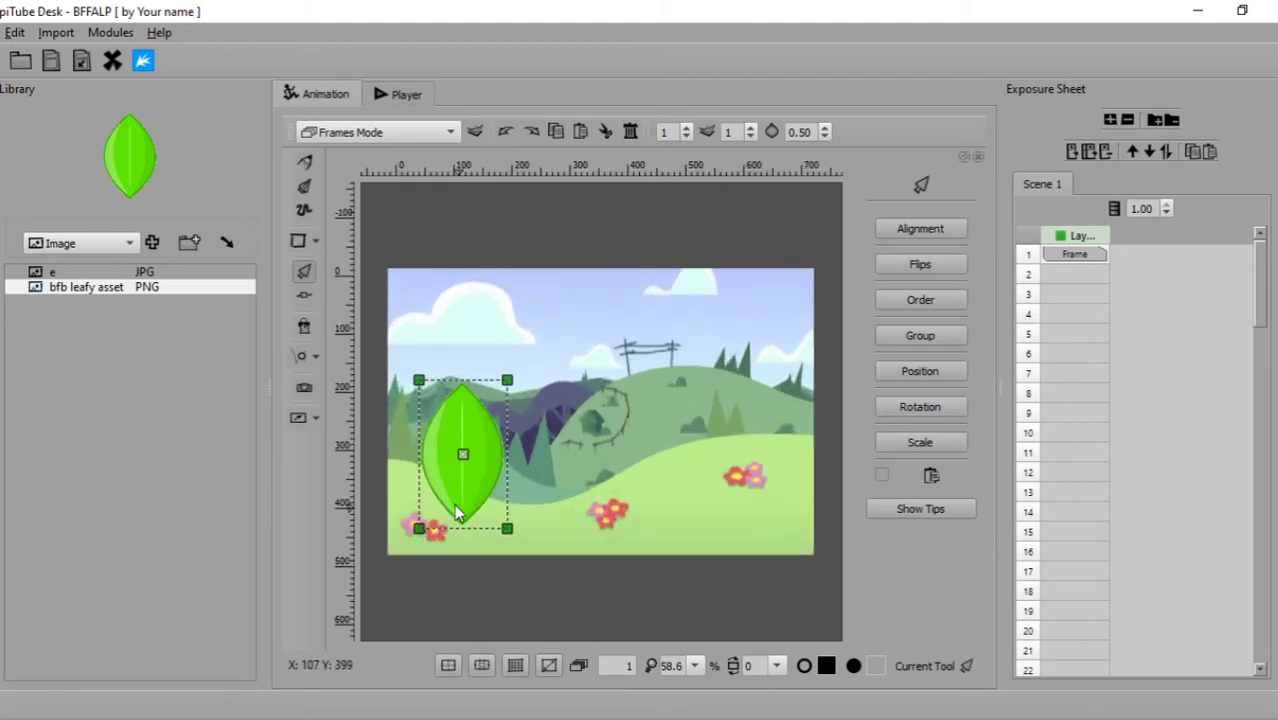
left_click_drag(508, 530, 505, 522)
left_click(514, 519)
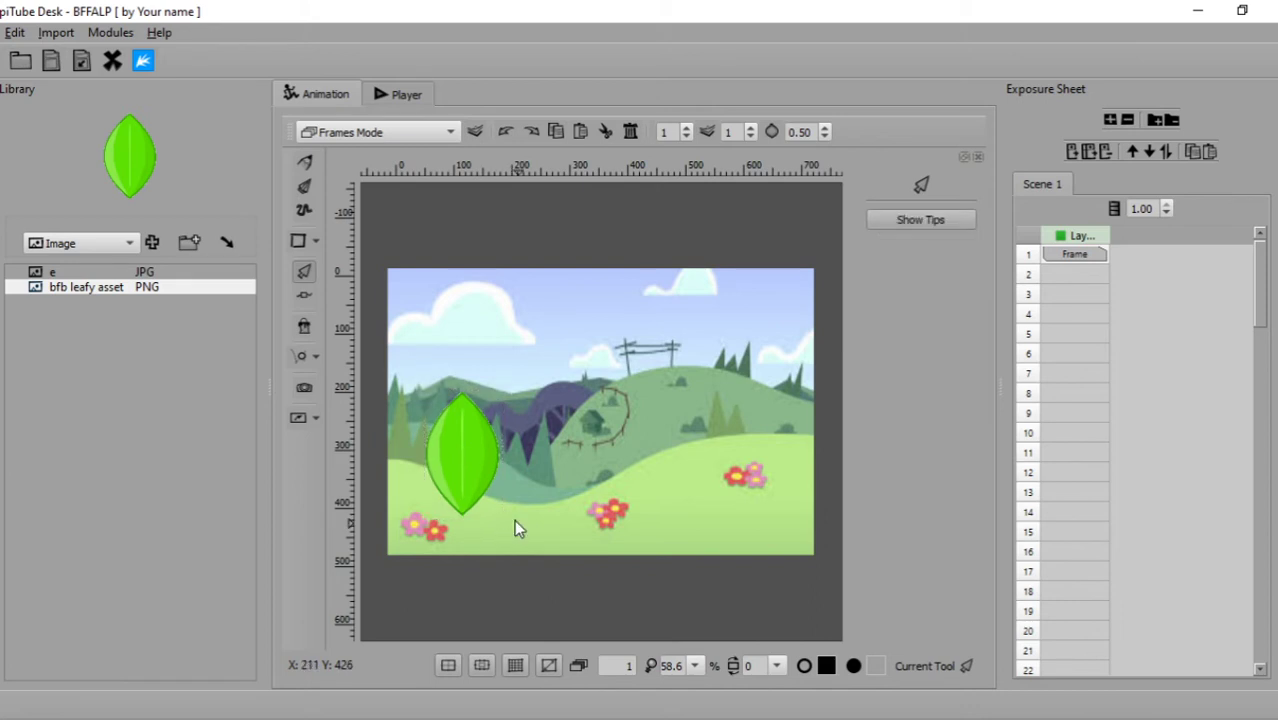
- Draw a solid black oval eye just right of the leaf's centre line with the Pencil tool
scroll(437, 499, "down", 1)
scroll(443, 508, "up", 3)
scroll(381, 531, "down", 2)
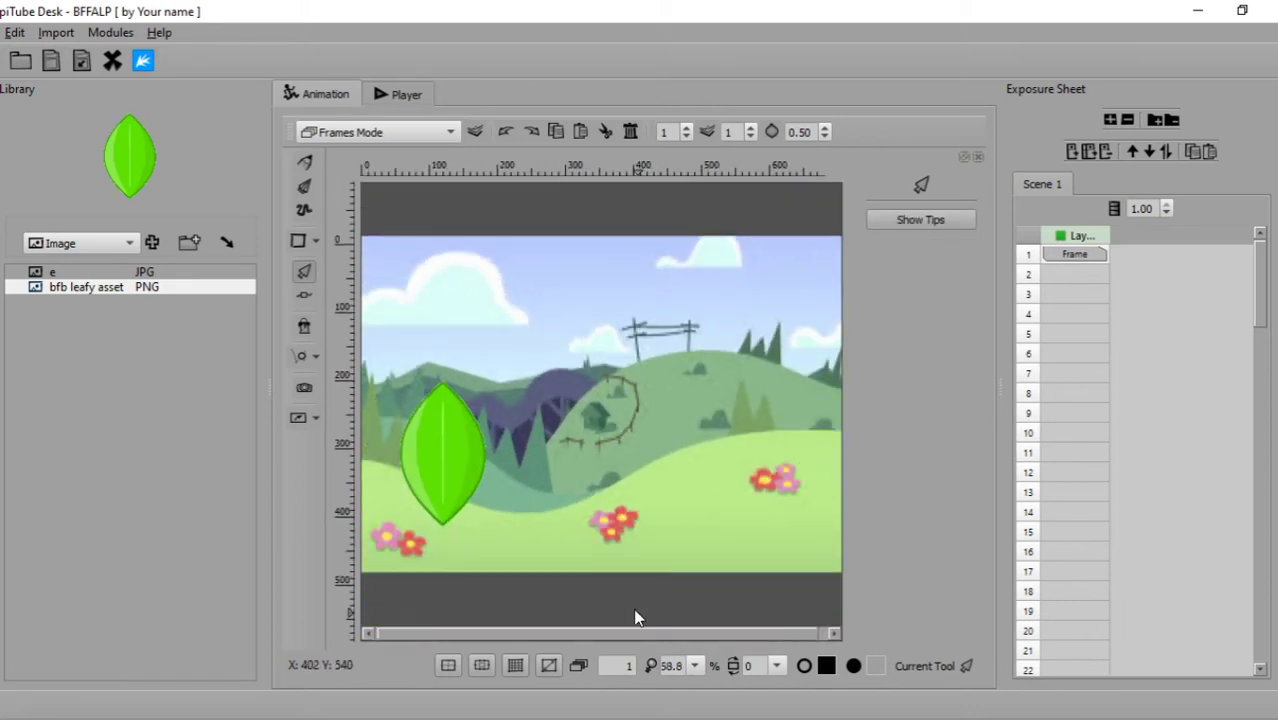
scroll(729, 543, "up", 2)
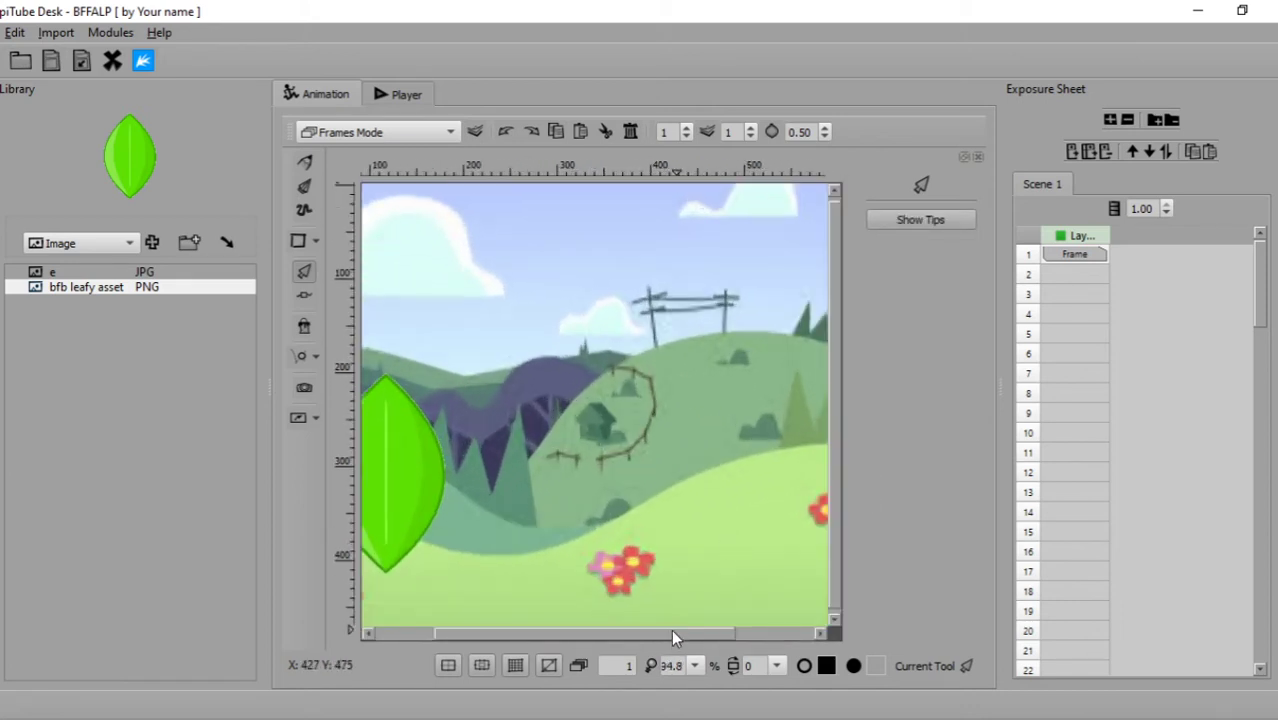
scroll(606, 634, "down", 2)
scroll(463, 485, "up", 3)
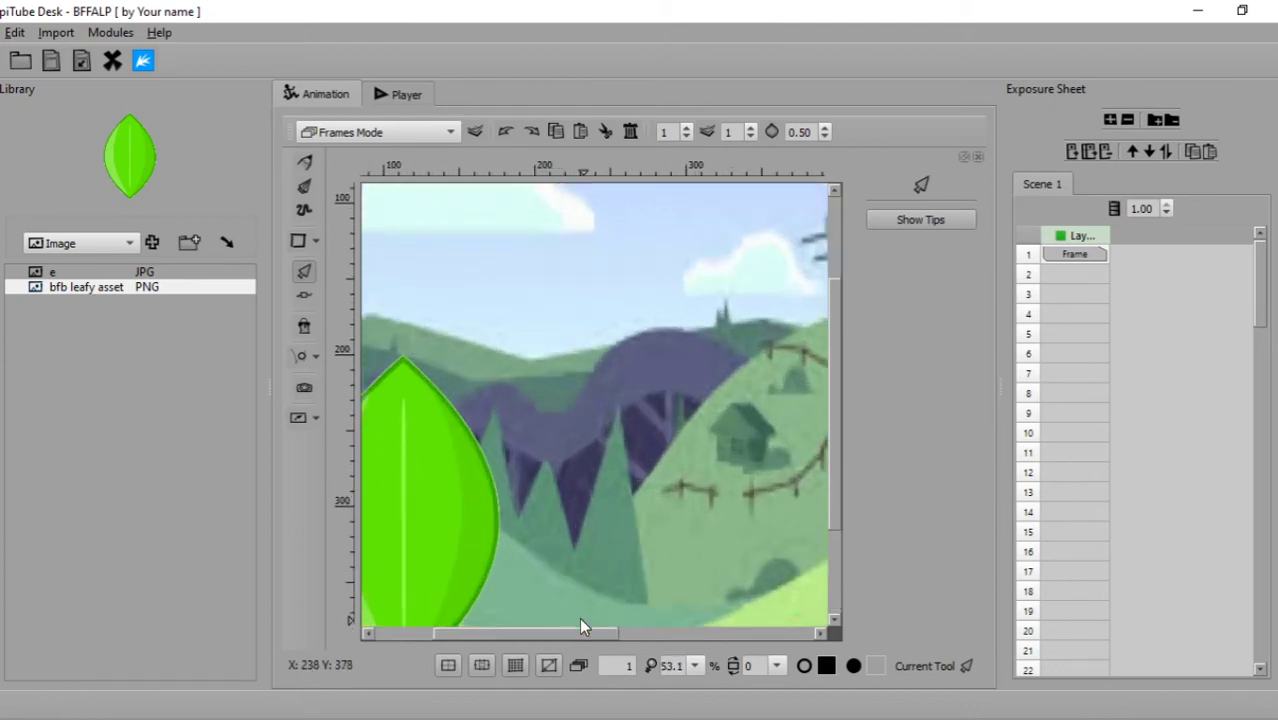
left_click_drag(583, 627, 502, 627)
left_click_drag(832, 415, 838, 470)
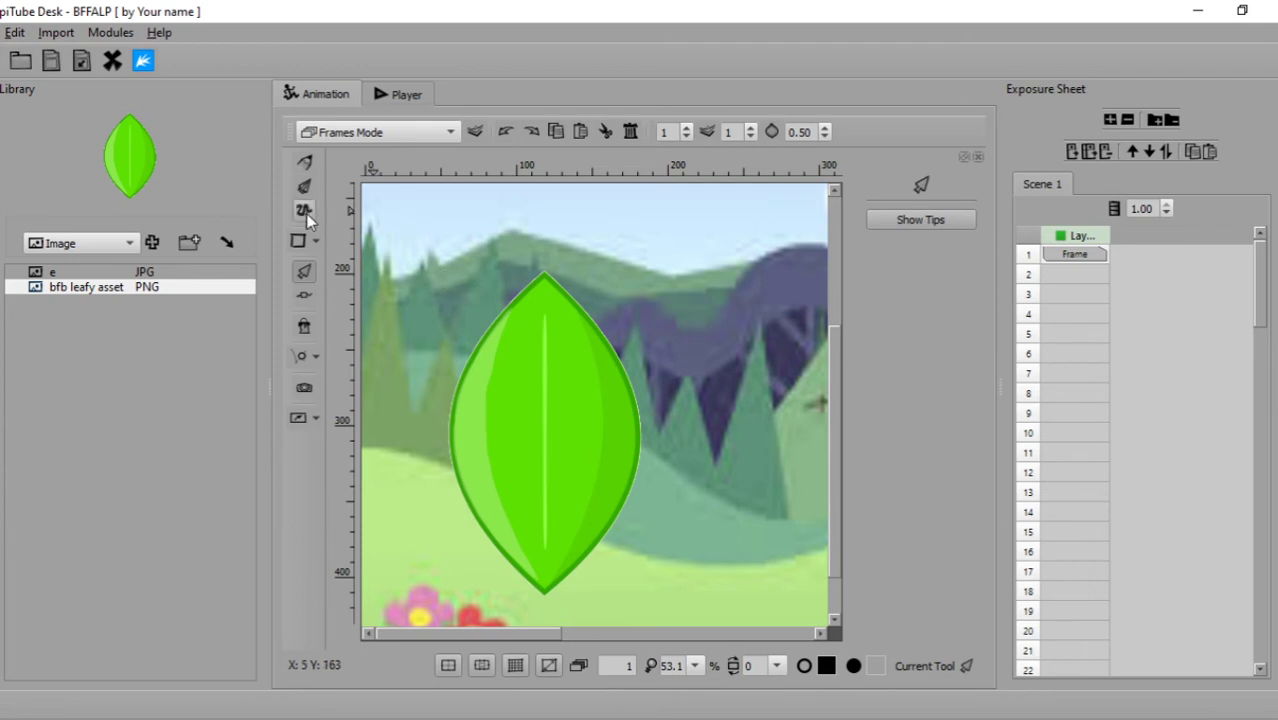
left_click(302, 166)
scroll(568, 481, "up", 6)
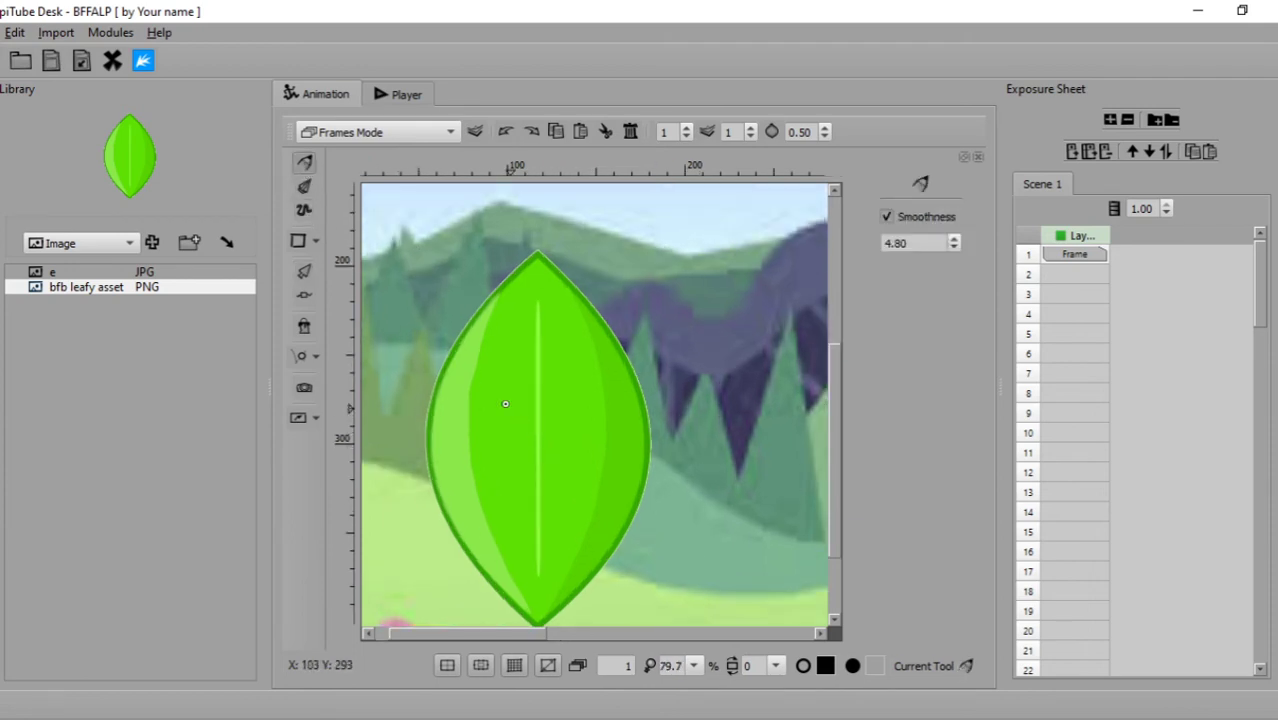
mouse_move(540, 366)
left_mouse_down()
mouse_move(534, 430)
mouse_move(548, 416)
mouse_move(544, 366)
mouse_move(533, 426)
mouse_move(545, 390)
mouse_move(562, 387)
mouse_move(550, 364)
mouse_move(544, 413)
mouse_move(549, 374)
mouse_move(530, 368)
mouse_move(525, 436)
mouse_move(540, 433)
mouse_move(561, 385)
mouse_move(562, 342)
mouse_move(526, 368)
mouse_move(520, 401)
mouse_move(548, 373)
mouse_move(550, 343)
left_mouse_up()
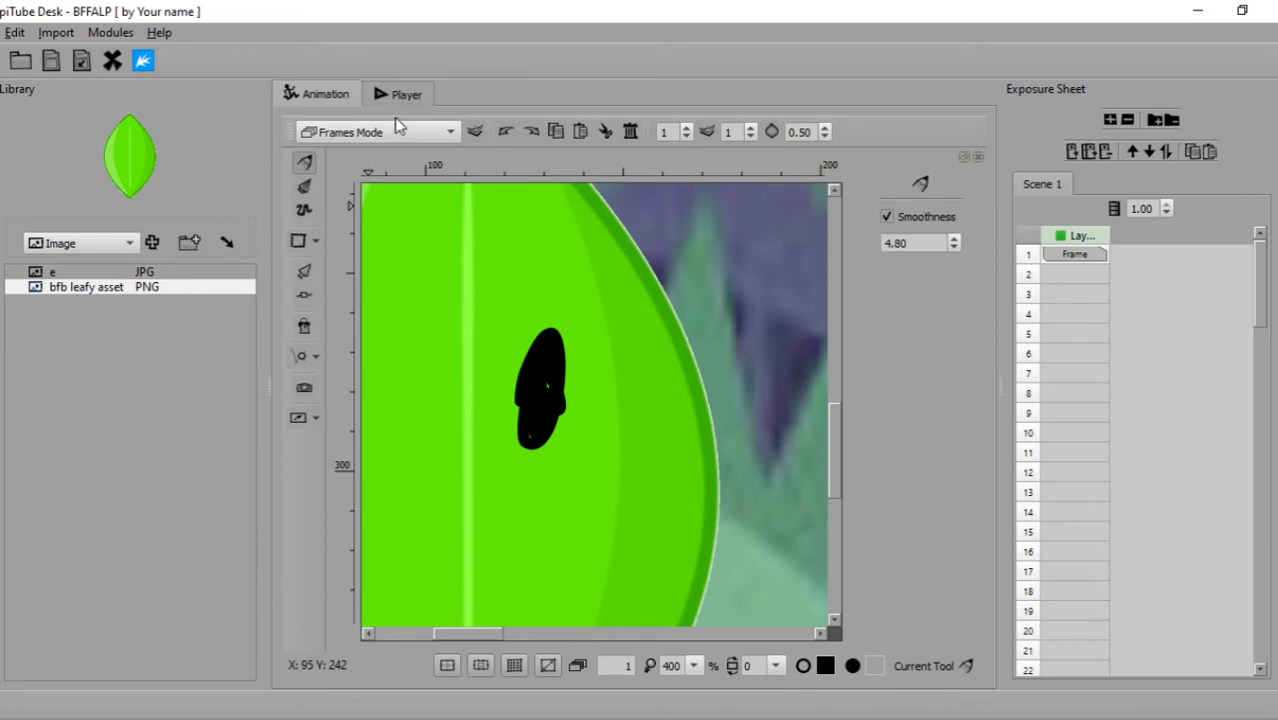
- Undo the black eye strokes on the leaf
left_click(500, 136)
left_click(500, 136)
left_click(500, 136)
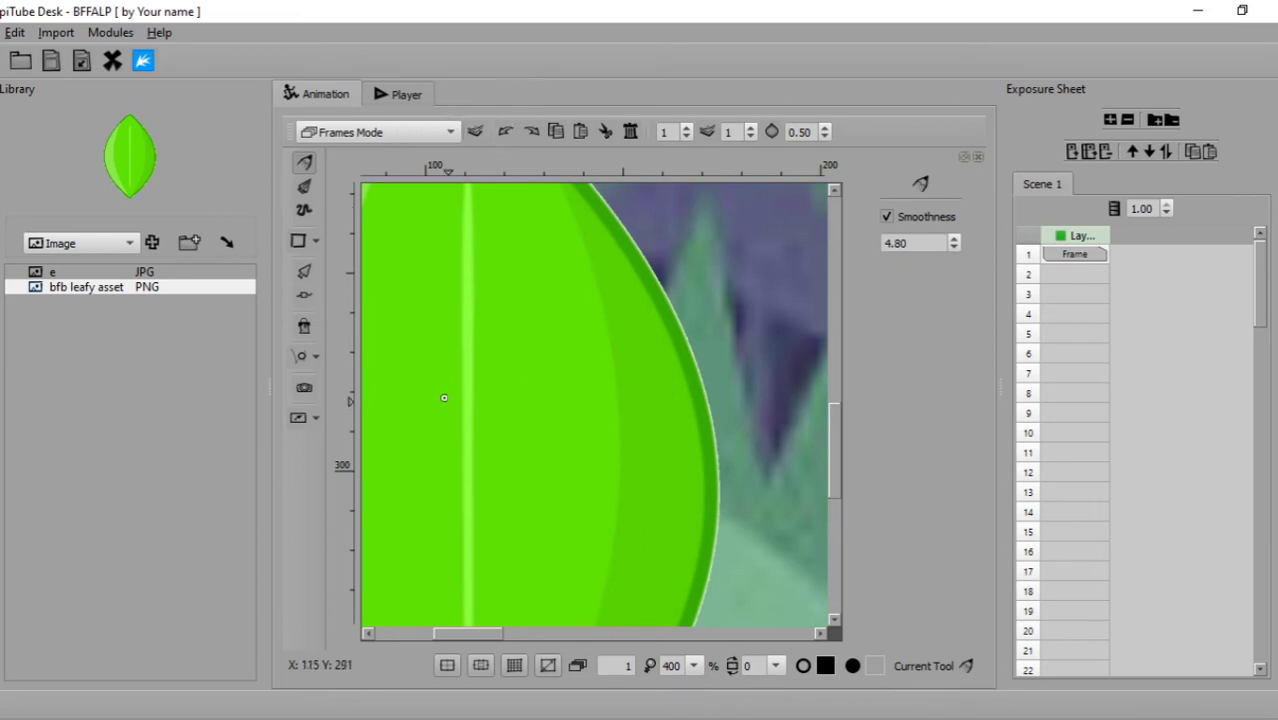
- Draw a U-shaped black curve from the leaf's centre line toward its upper right edge
mouse_move(472, 302)
left_mouse_down()
mouse_move(516, 413)
mouse_move(586, 379)
mouse_move(608, 308)
left_mouse_up()
scroll(642, 414, "down", 5)
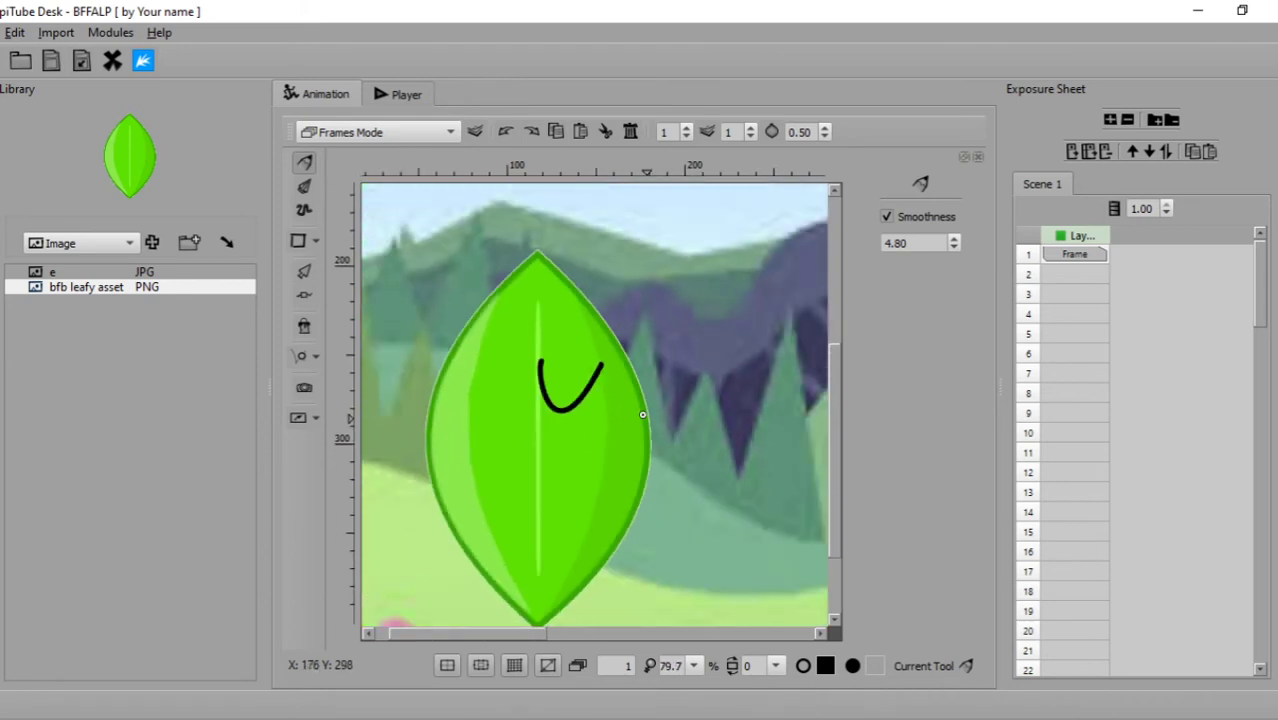
scroll(642, 414, "up", 3)
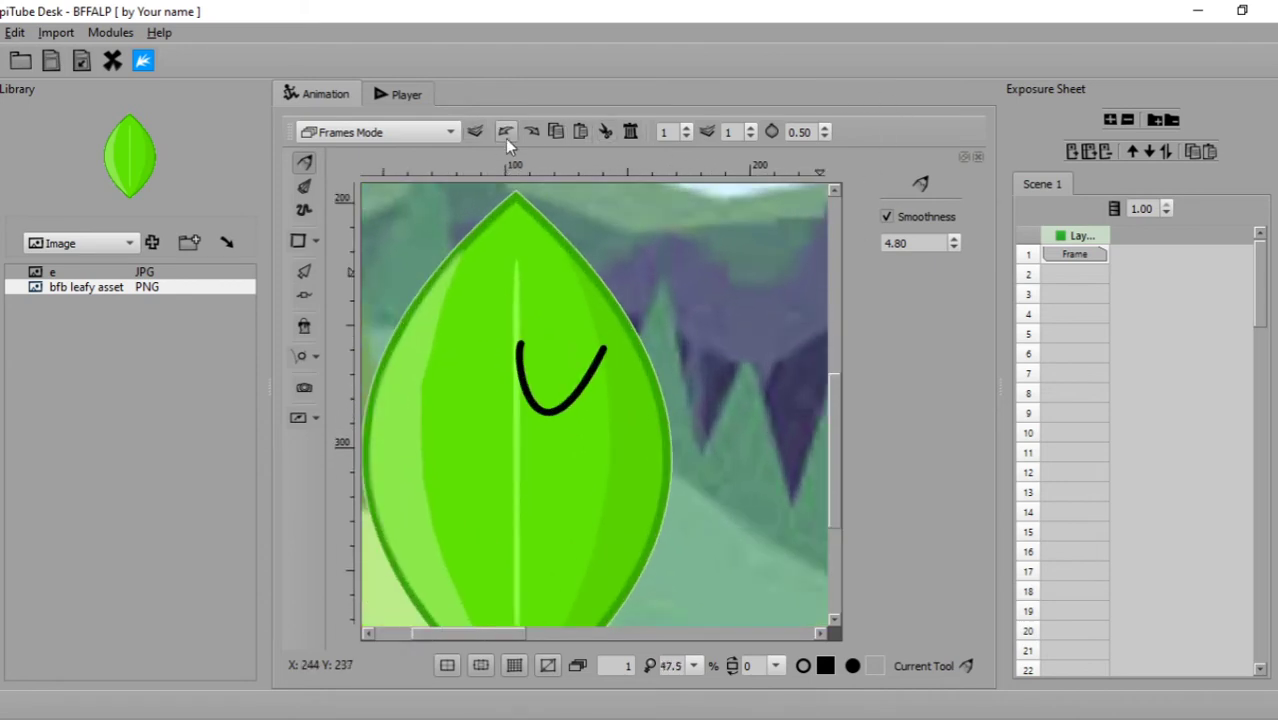
- Replace the black curve with two U-shaped closed eyes either side of the leaf's centre line and a curved smile below them
left_click(505, 136)
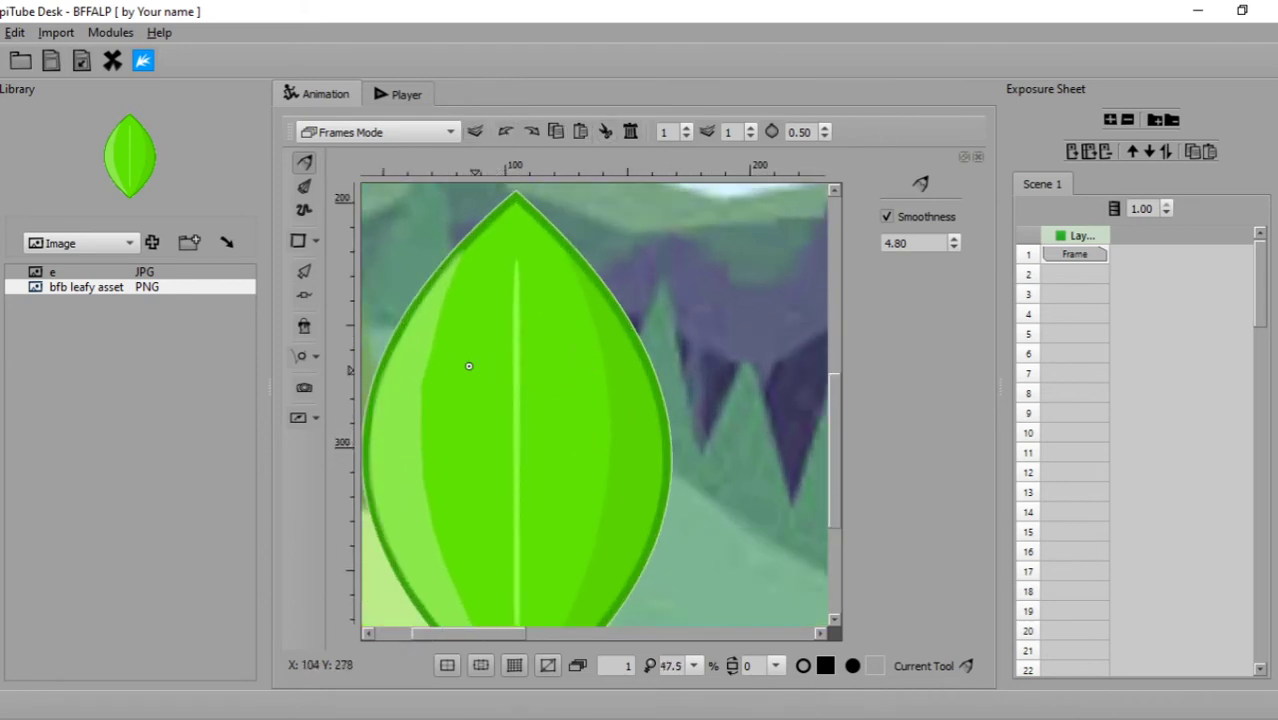
mouse_move(443, 358)
left_mouse_down()
mouse_move(460, 402)
mouse_move(492, 403)
mouse_move(505, 368)
mouse_move(564, 423)
mouse_move(614, 374)
left_mouse_up()
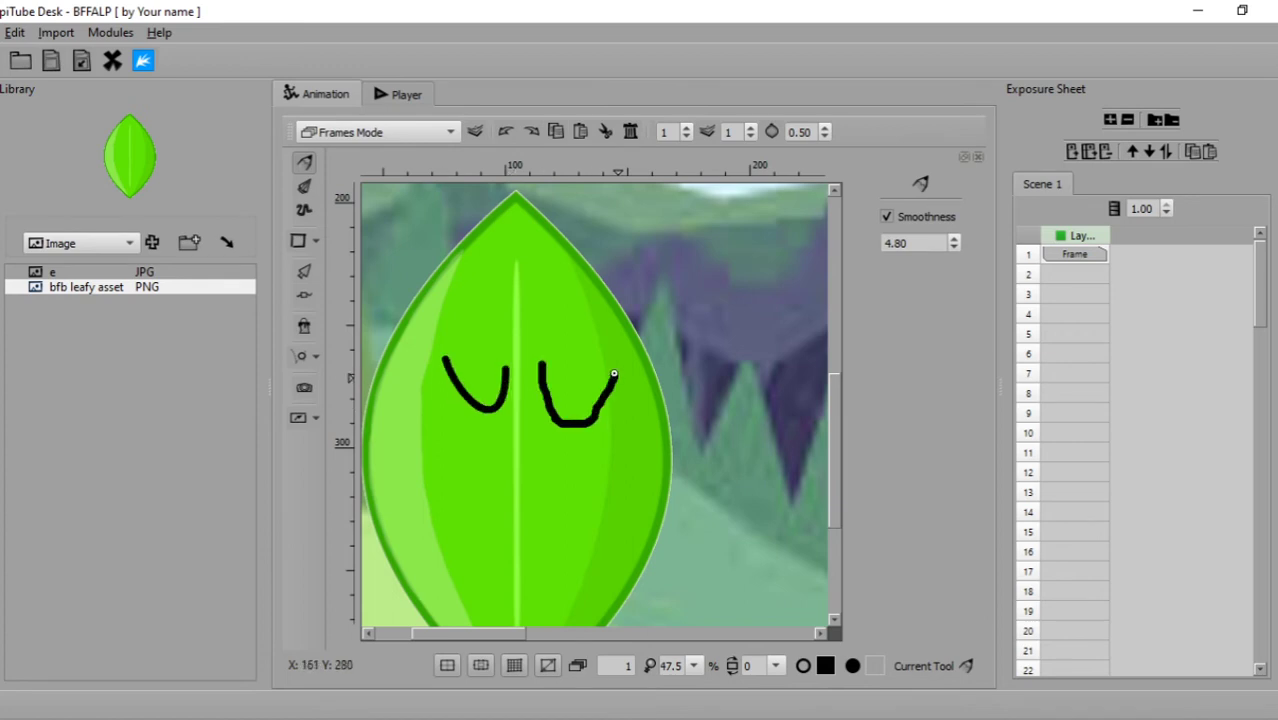
mouse_move(432, 449)
left_mouse_down()
mouse_move(520, 544)
mouse_move(572, 464)
left_mouse_up()
scroll(591, 522, "down", 2)
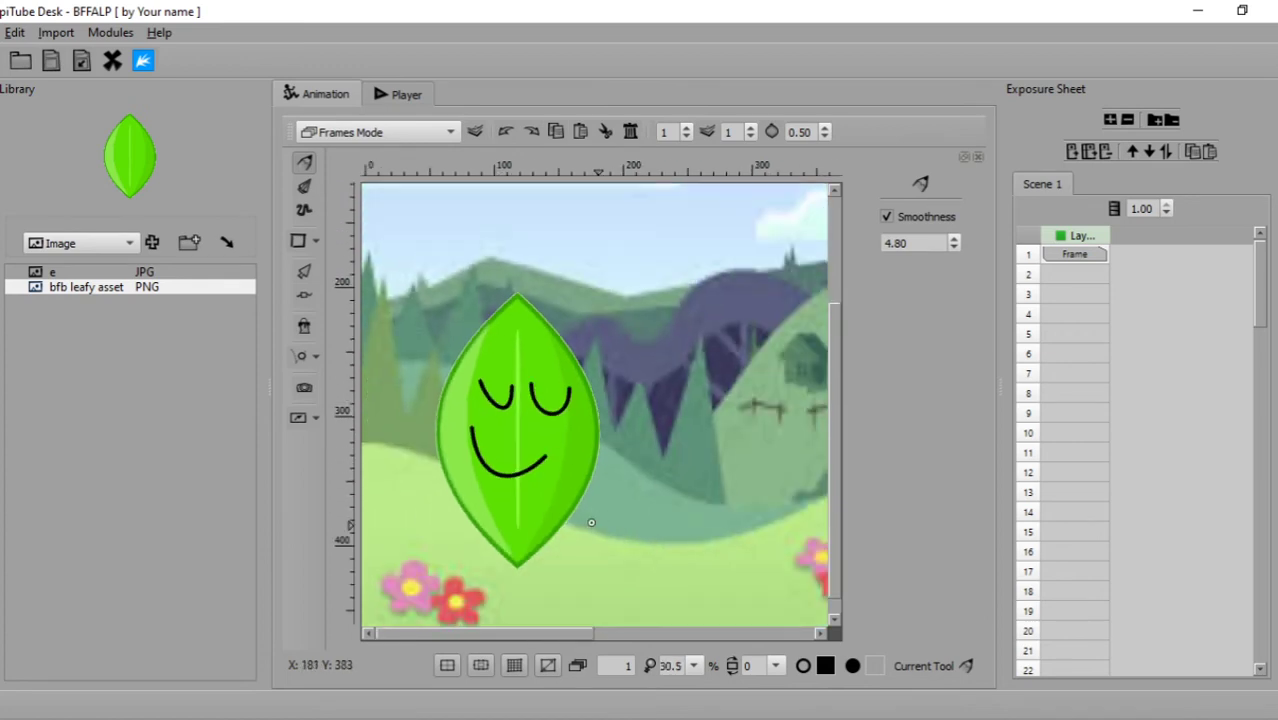
scroll(591, 522, "up", 1)
mouse_move(638, 512)
left_mouse_down()
mouse_move(763, 429)
mouse_move(752, 442)
left_mouse_up()
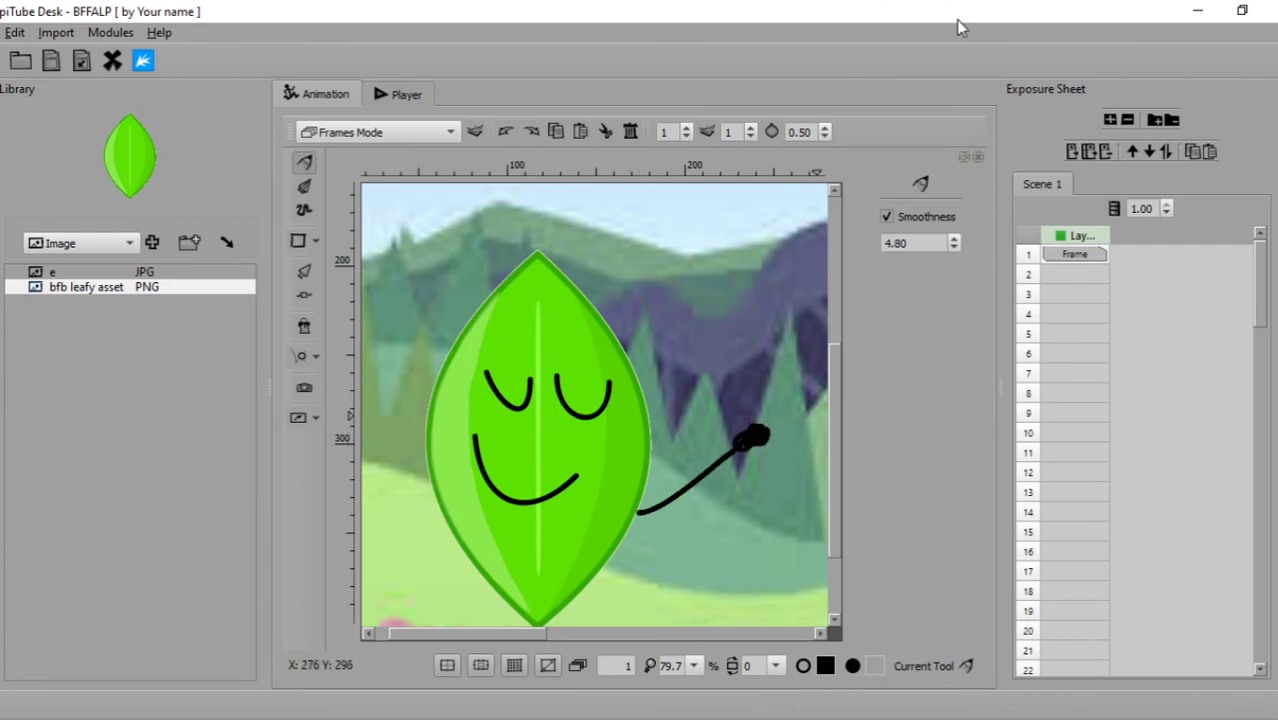
left_click(475, 131)
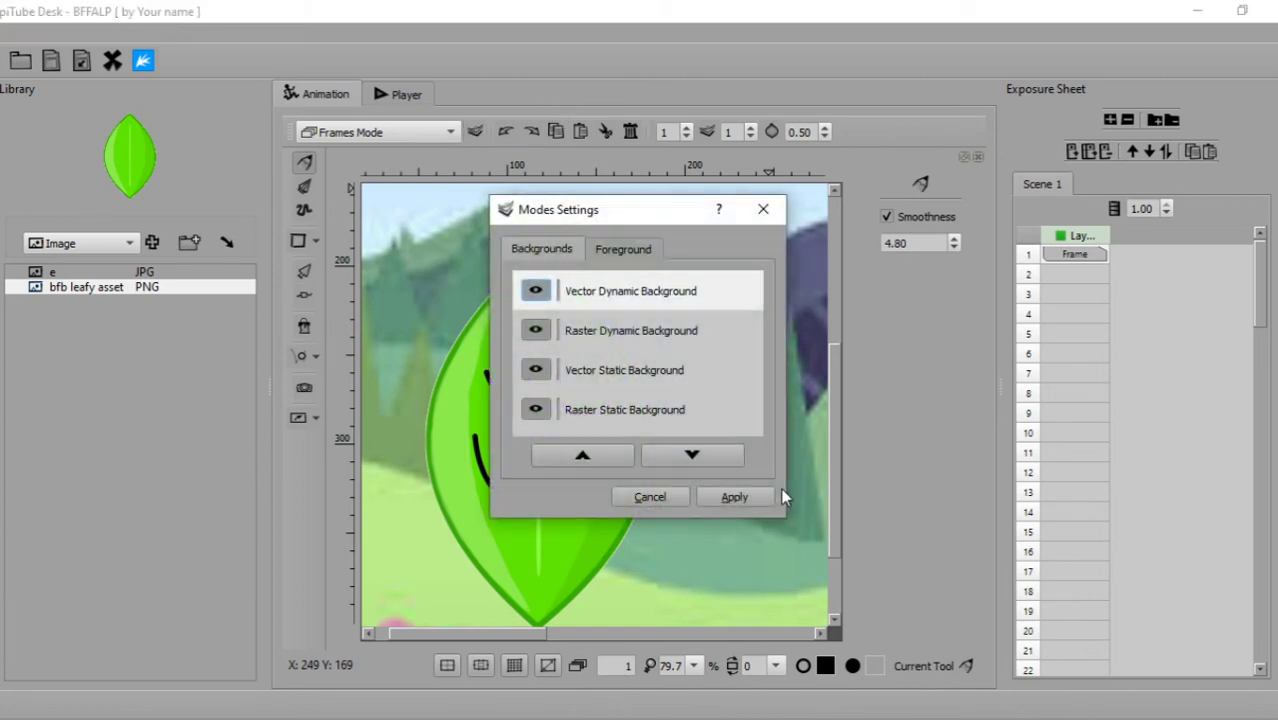
left_click(762, 209)
left_click(505, 131)
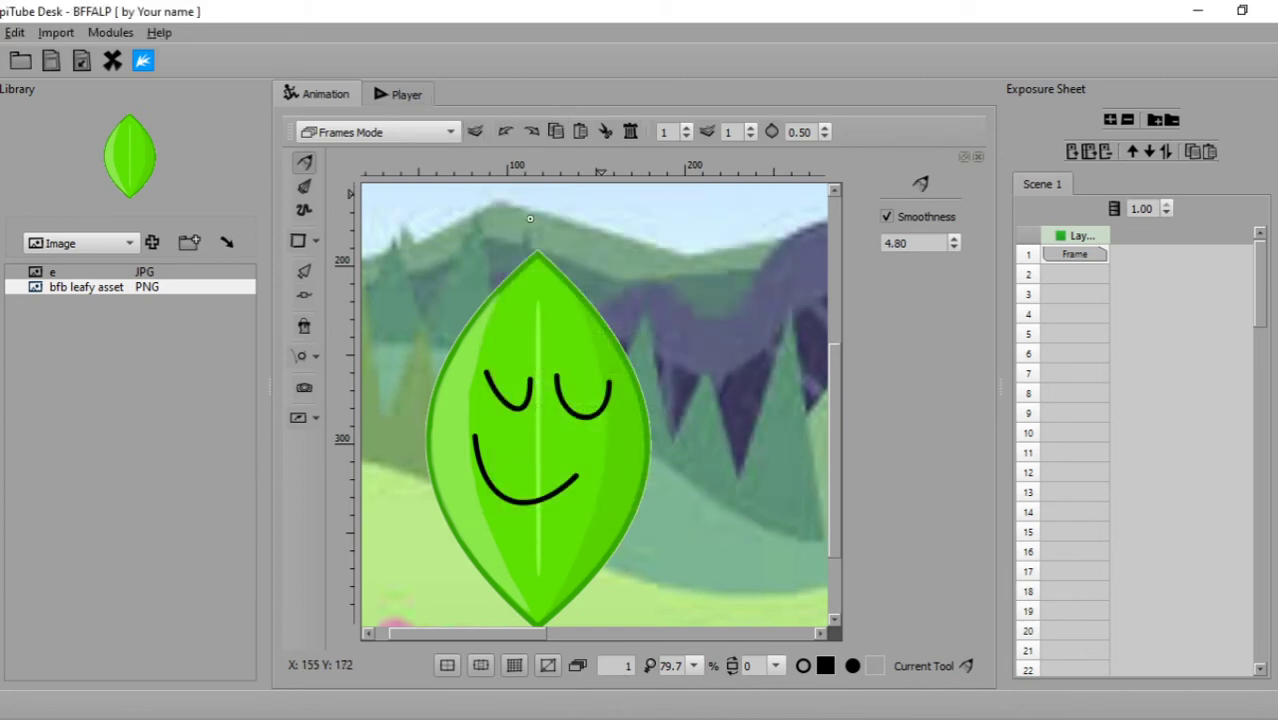
- Draw a straight black arm rising outward from the leaf's right edge, ending in a small filled hand
scroll(658, 617, "up", 1)
scroll(658, 616, "up", 2)
mouse_move(666, 553)
left_mouse_down()
mouse_move(816, 469)
mouse_move(819, 479)
left_mouse_up()
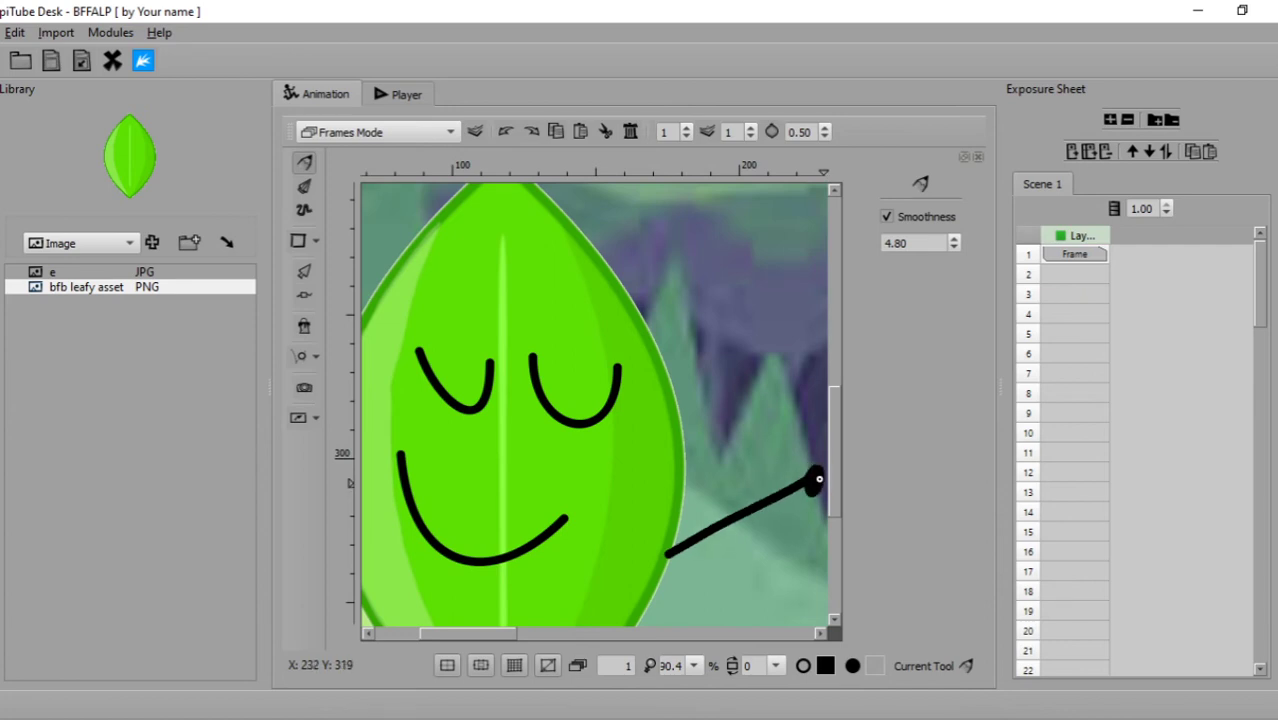
scroll(820, 469, "down", 4)
scroll(591, 391, "down", 3)
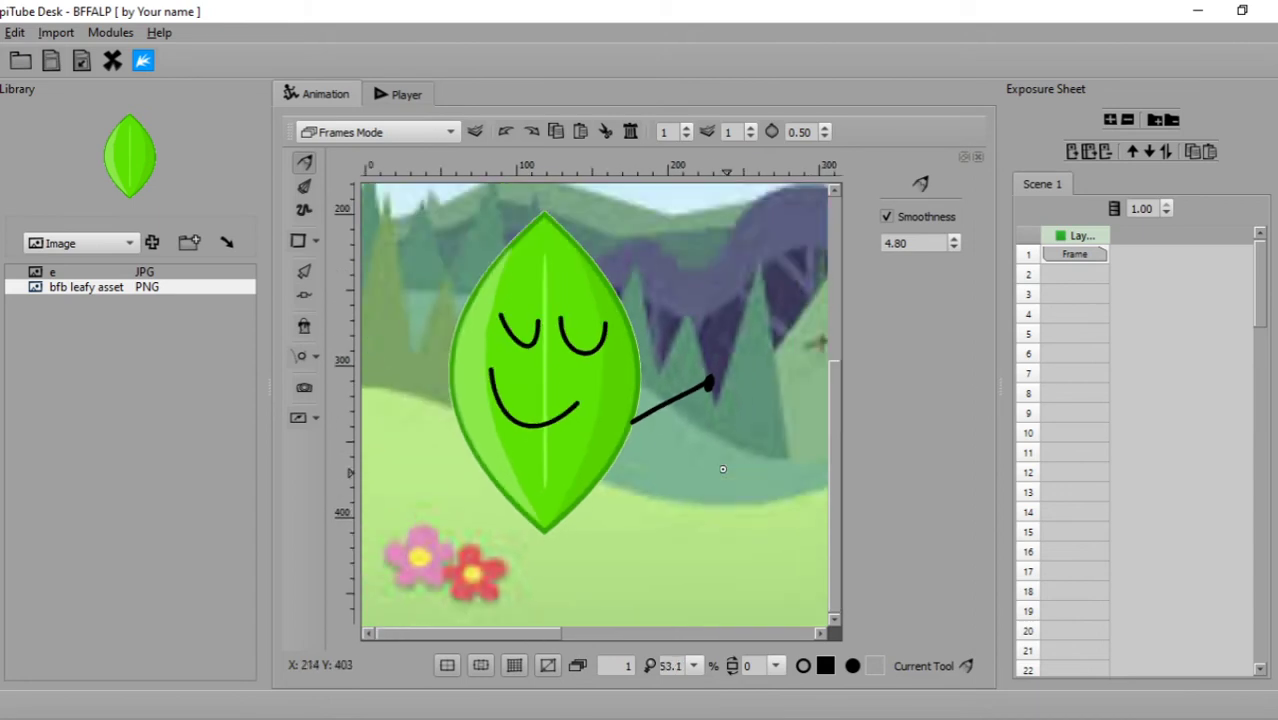
- Draw a black arm rising outward from the leaf's lower left edge, ending in a small filled hand
scroll(600, 465, "up", 2)
scroll(591, 466, "down", 2)
left_click_drag(550, 632, 455, 619)
scroll(395, 493, "up", 2)
left_click_drag(428, 482, 358, 400)
scroll(649, 471, "down", 2)
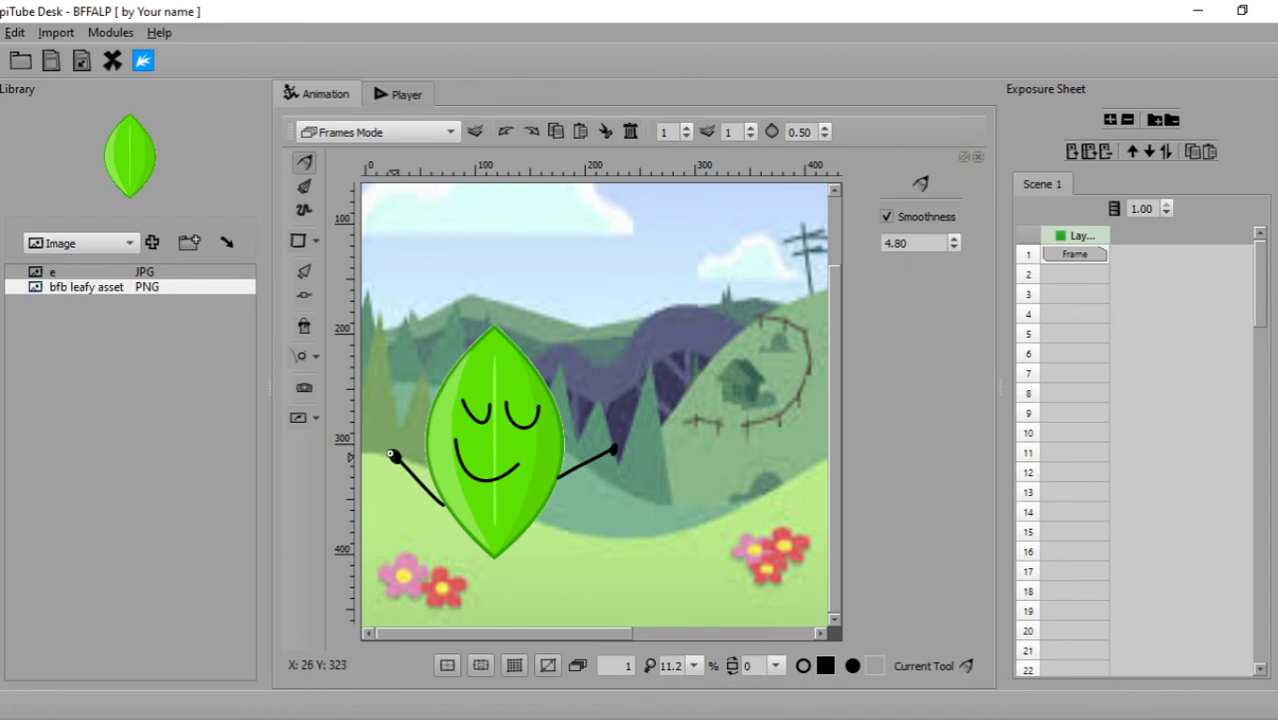
- Draw two short black legs under the leaf's lower tip, with feet pointing outward
scroll(457, 572, "up", 1)
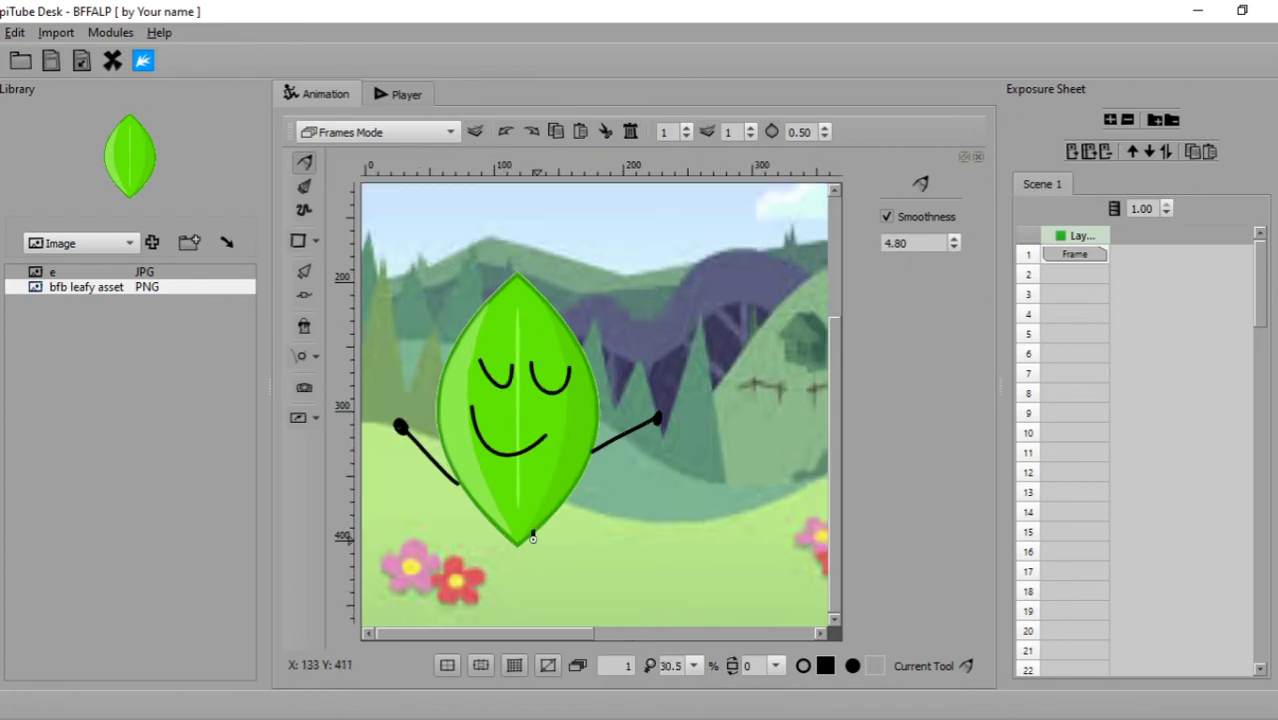
mouse_move(533, 538)
left_mouse_down()
mouse_move(540, 582)
mouse_move(560, 580)
left_mouse_up()
mouse_move(494, 530)
left_mouse_down()
mouse_move(502, 593)
mouse_move(472, 588)
left_mouse_up()
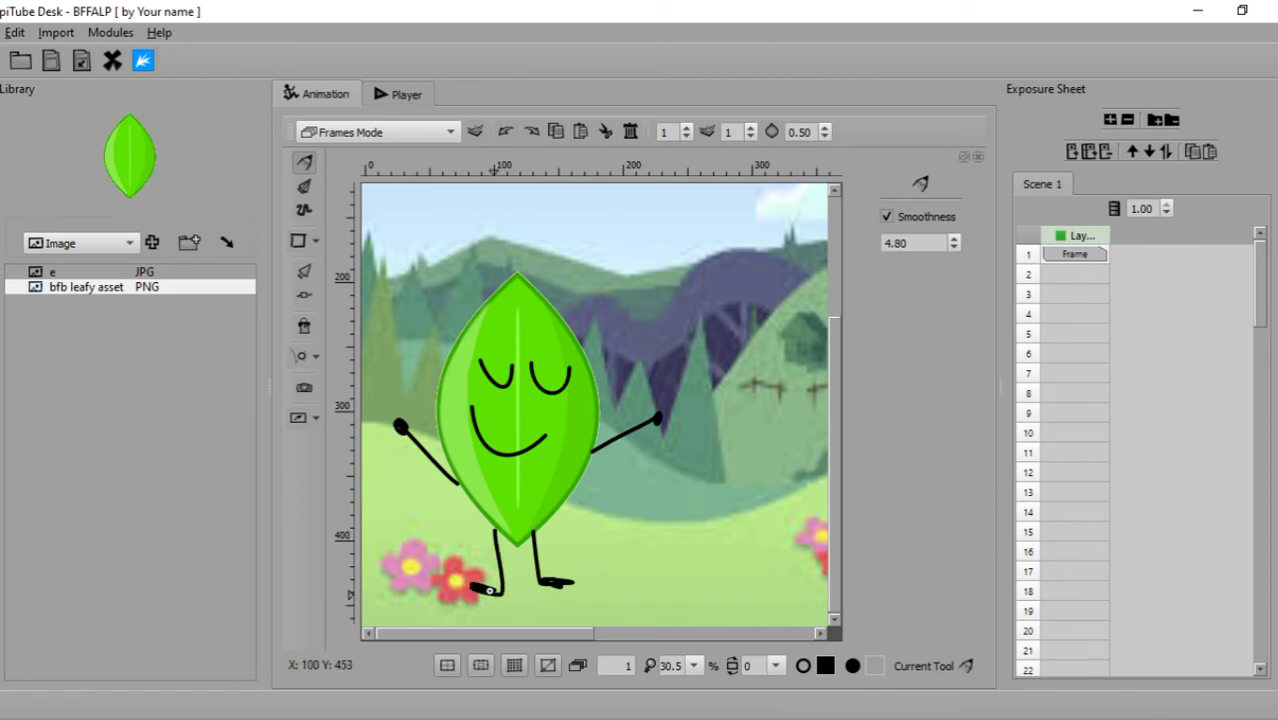
scroll(562, 590, "down", 2)
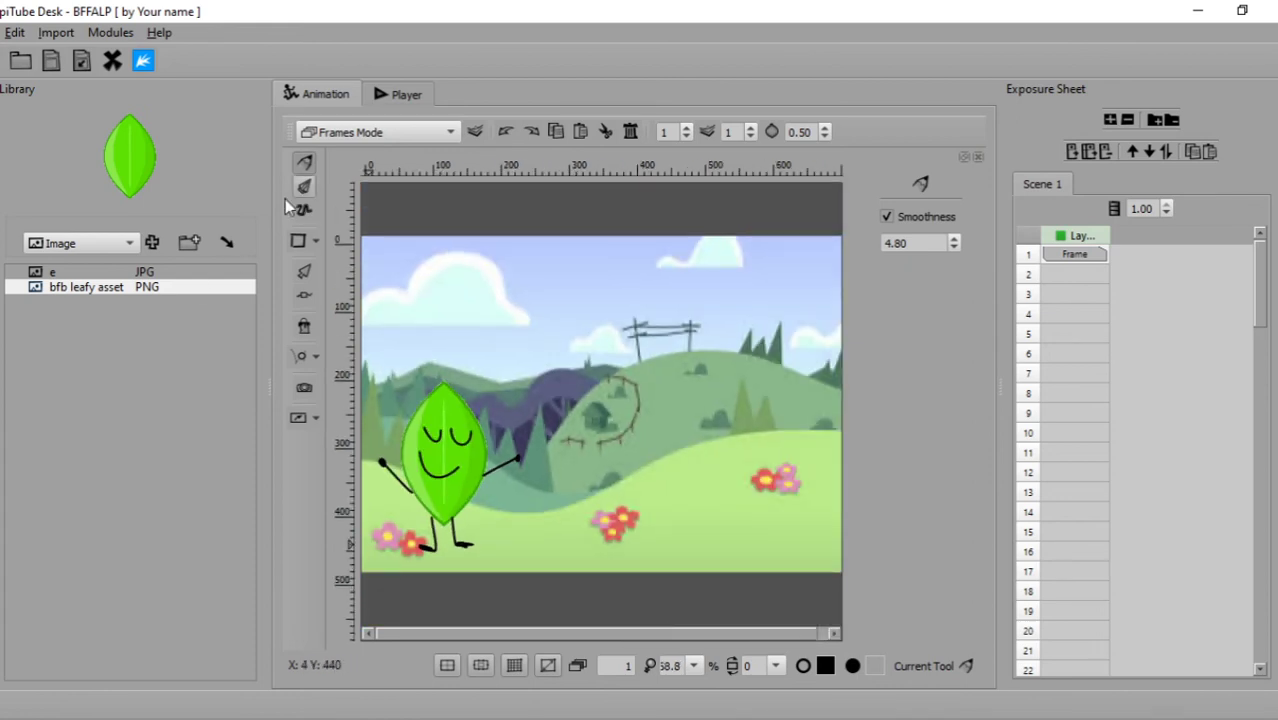
- Import the "i forgot firey!" picture from the Pictures folder into the library, resizing it to the workspace
left_click(151, 245)
scroll(456, 318, "down", 15)
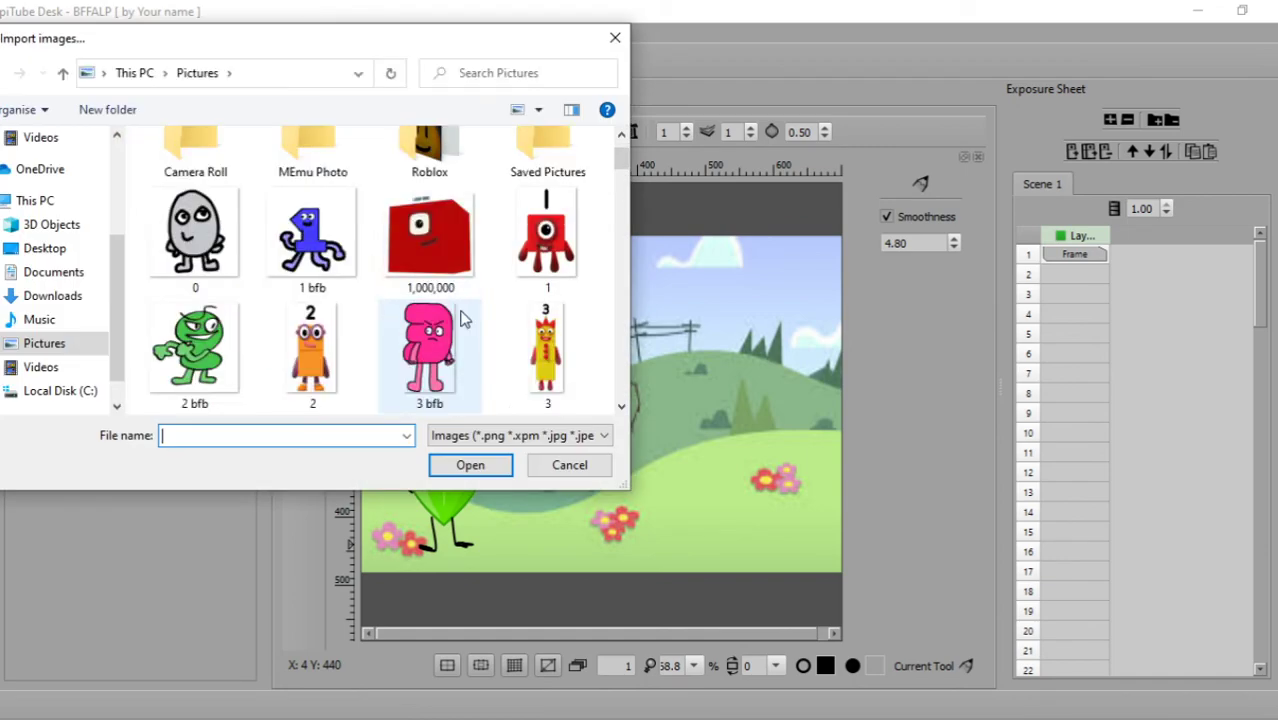
scroll(462, 331, "down", 20)
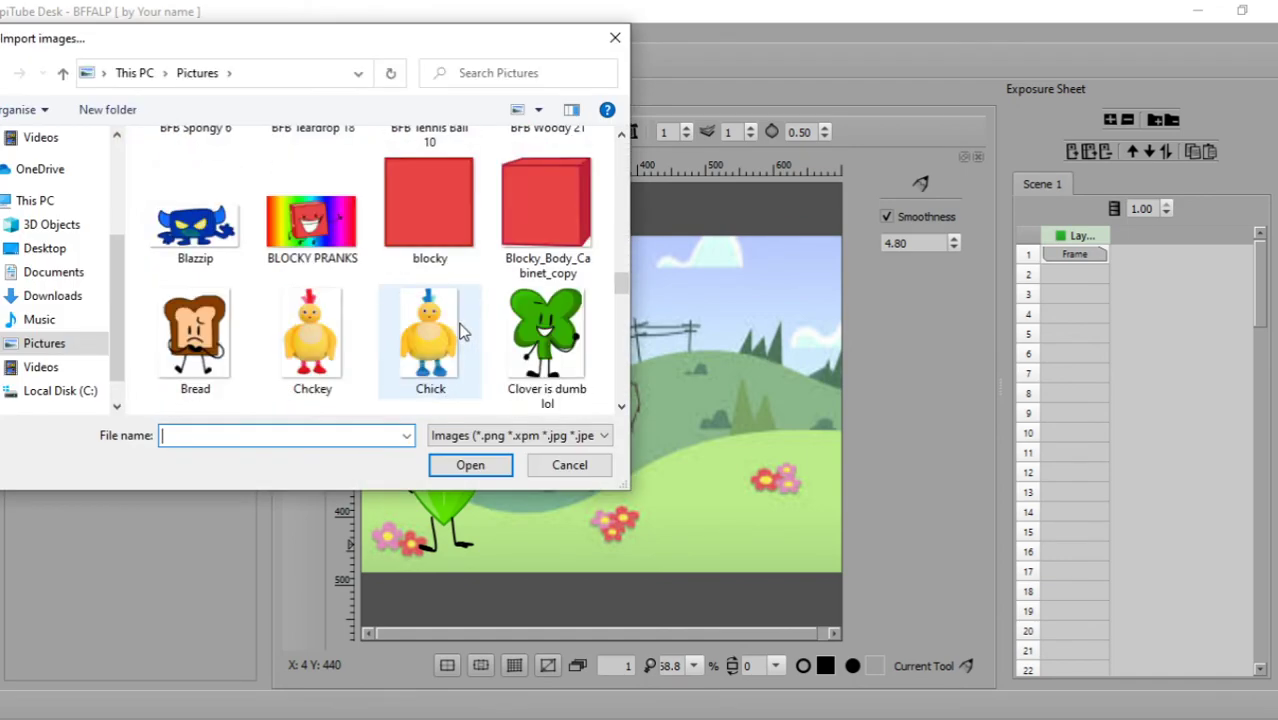
scroll(462, 331, "down", 5)
scroll(462, 331, "up", 6)
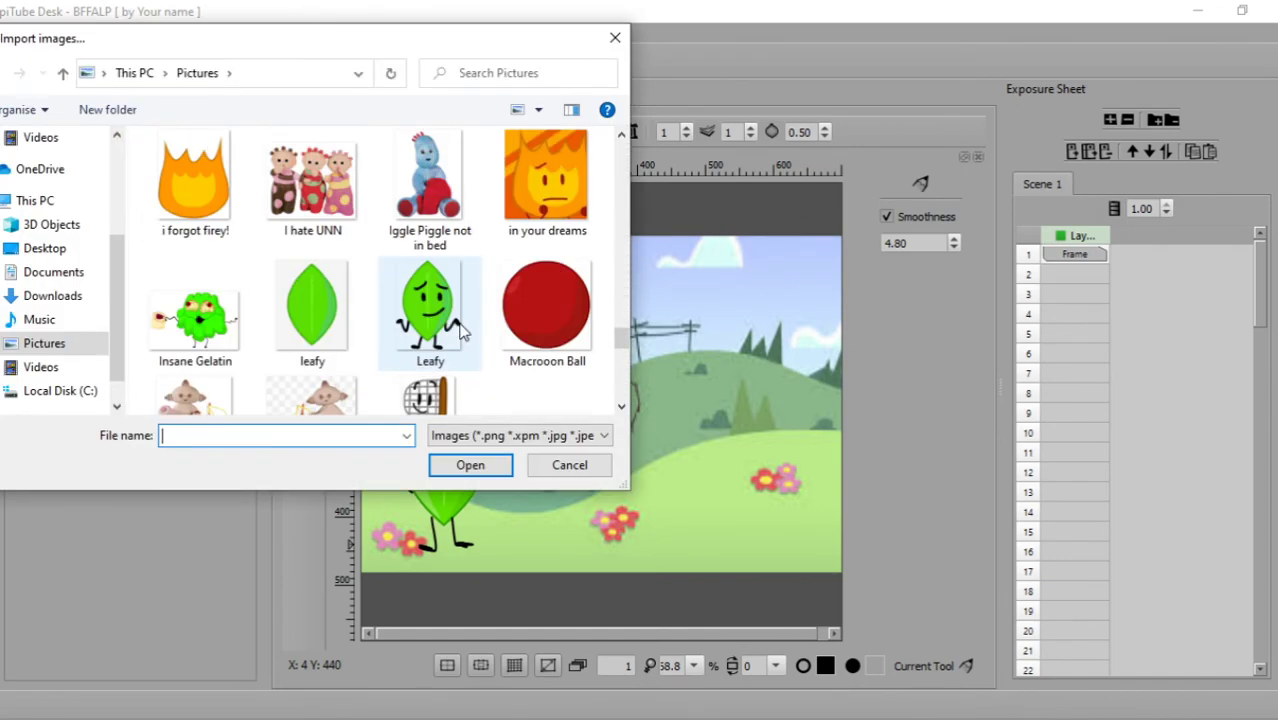
left_click(184, 203)
left_click(466, 466)
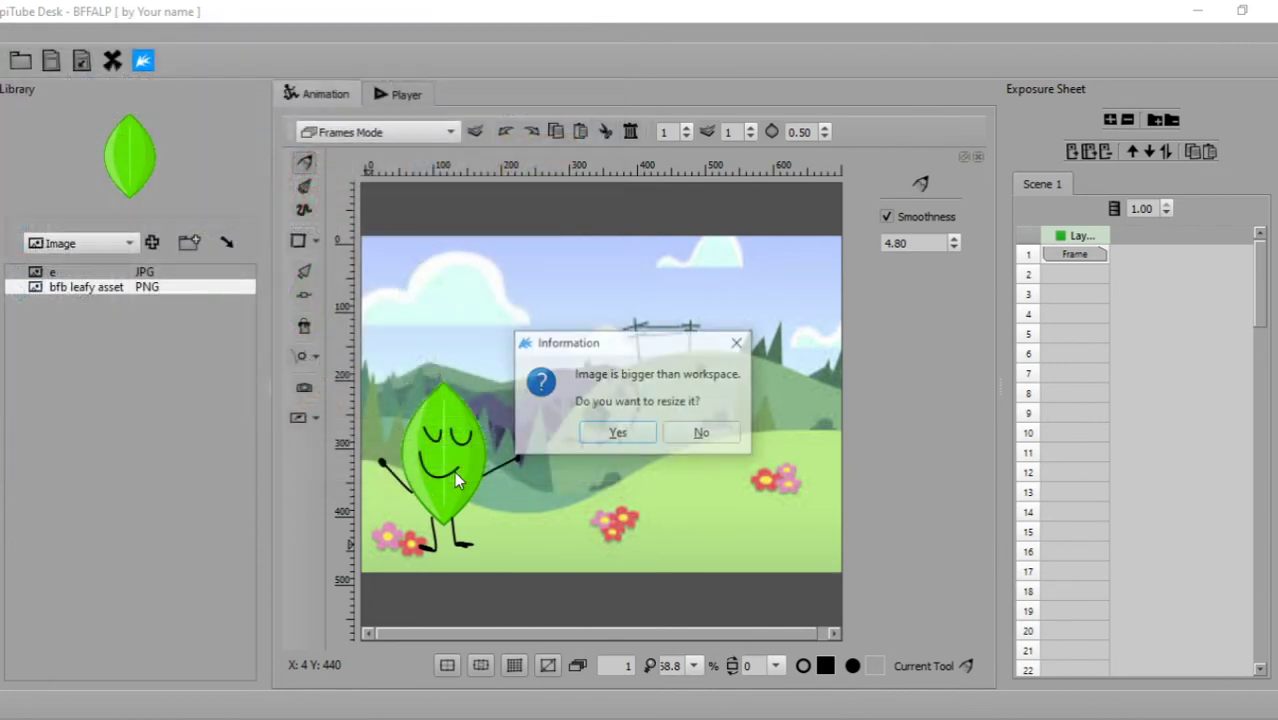
left_click(617, 433)
- Shrink the flame image to roughly the leaf's height and place it on the right side of the landscape
scroll(594, 490, "down", 1)
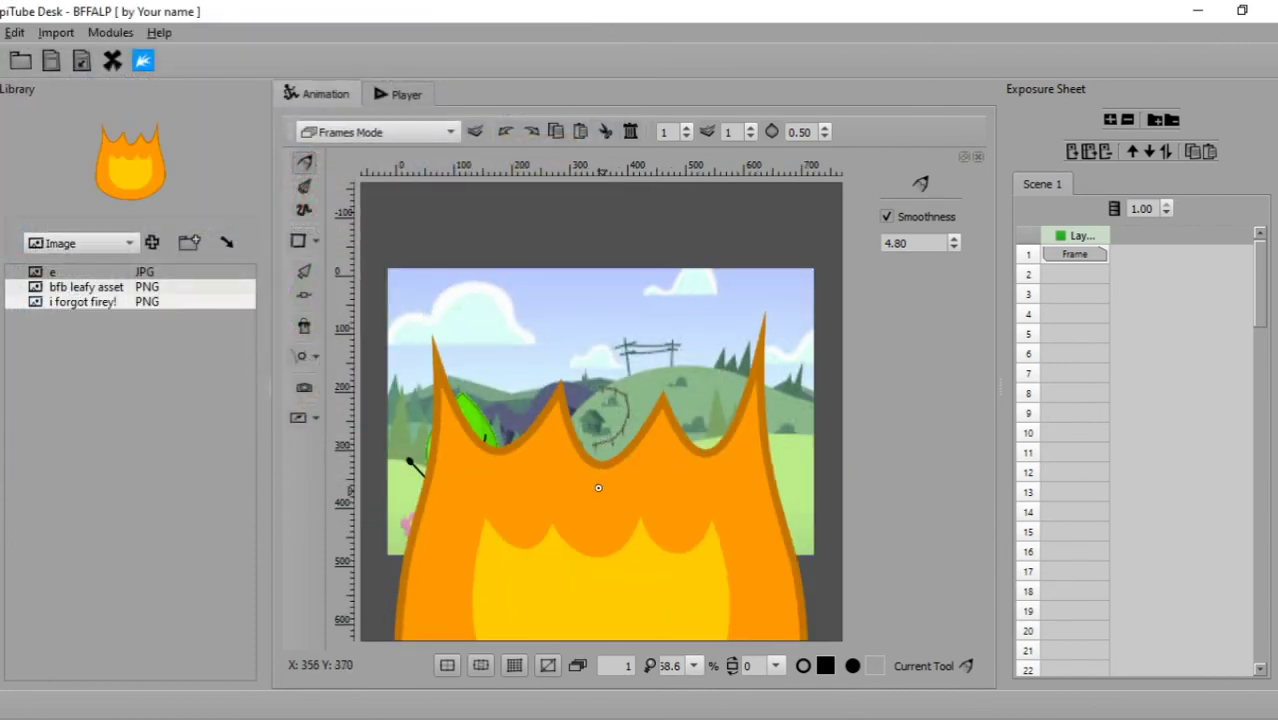
scroll(487, 485, "down", 1)
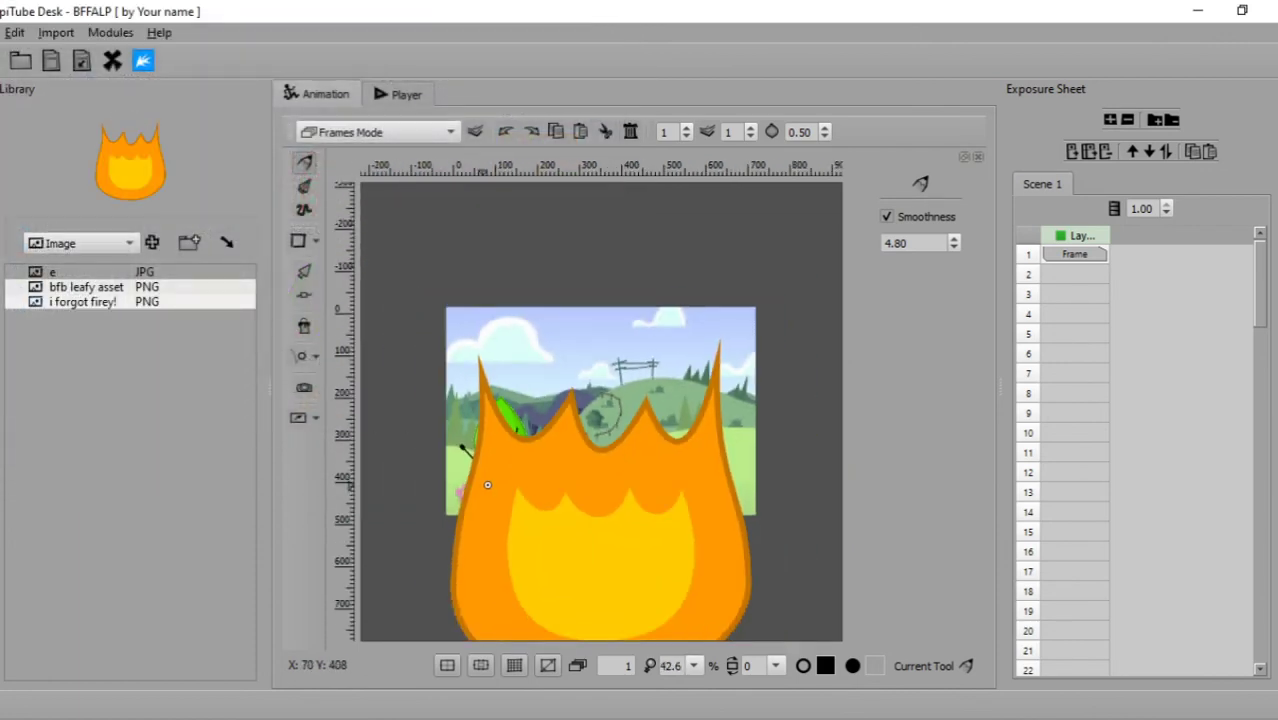
left_click(312, 267)
left_click(598, 486)
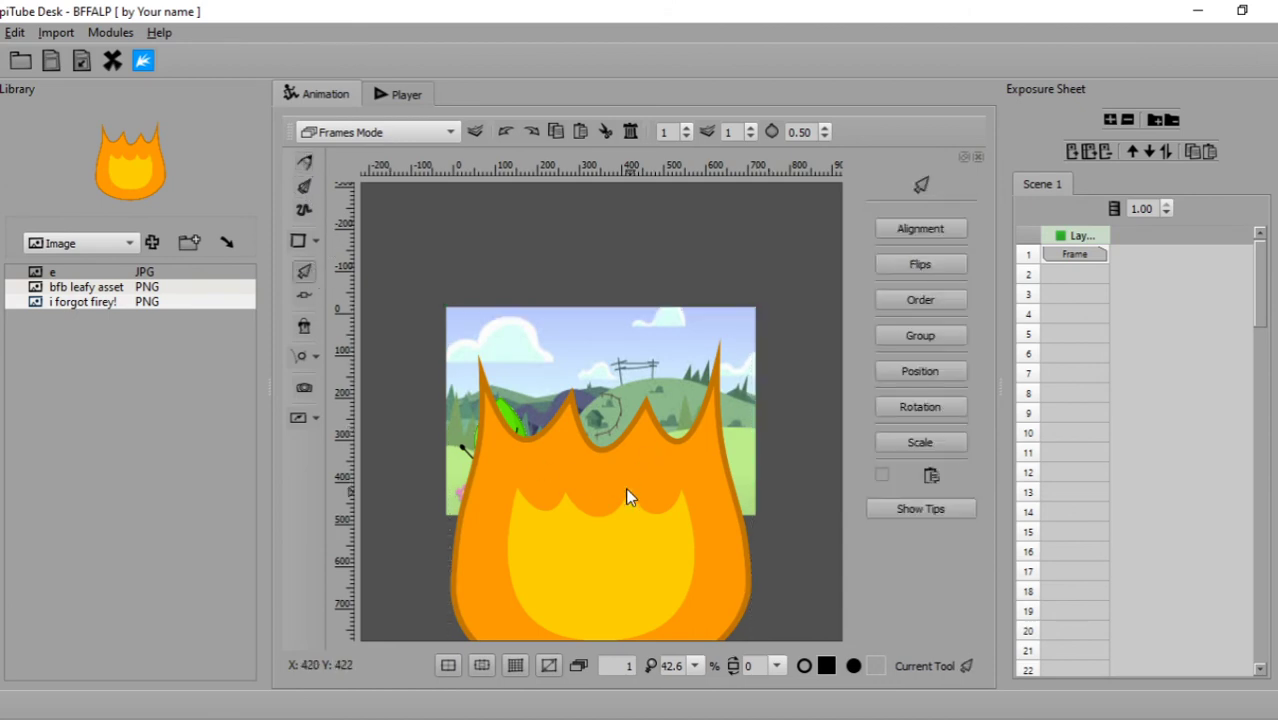
left_click(631, 556)
left_click_drag(753, 311, 642, 460)
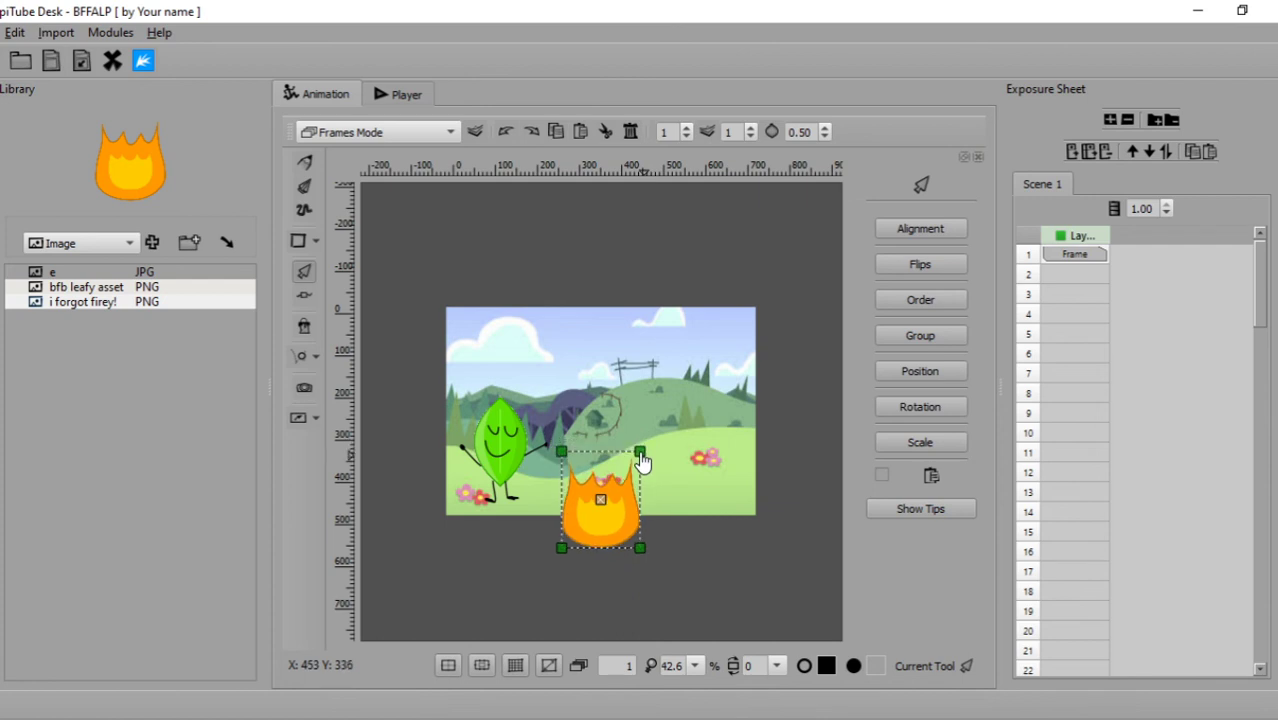
left_click_drag(700, 455, 665, 442)
left_click(677, 541)
- Draw two thick vertical black eyes and a mouth line slanting down to the right on the flame with the Pencil tool
scroll(659, 469, "up", 1)
scroll(660, 470, "up", 4)
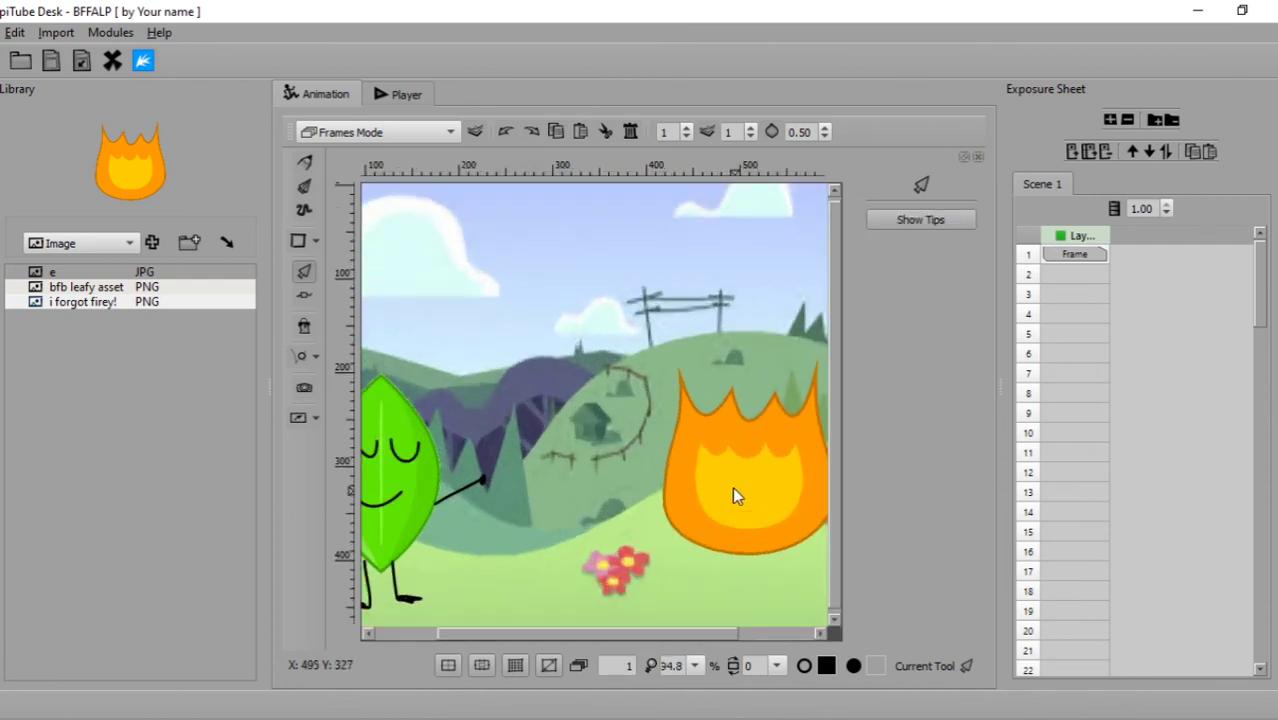
scroll(732, 503, "down", 1)
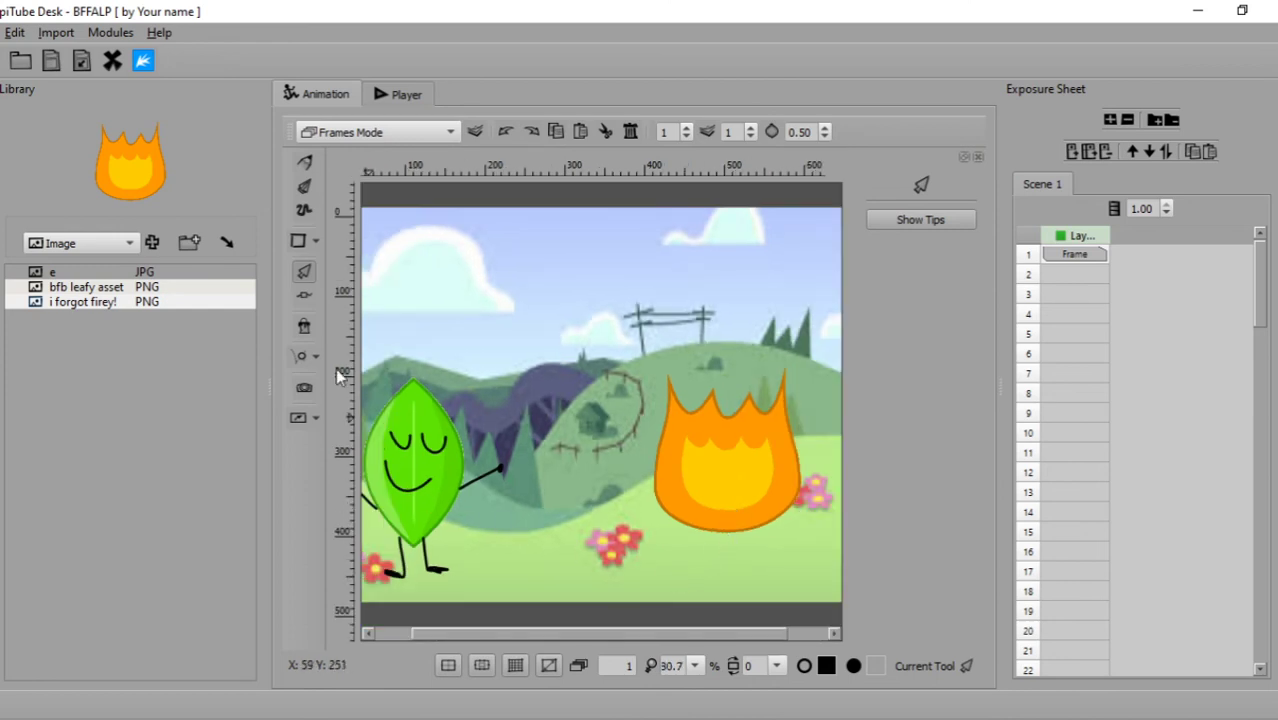
left_click(306, 168)
scroll(610, 600, "up", 2)
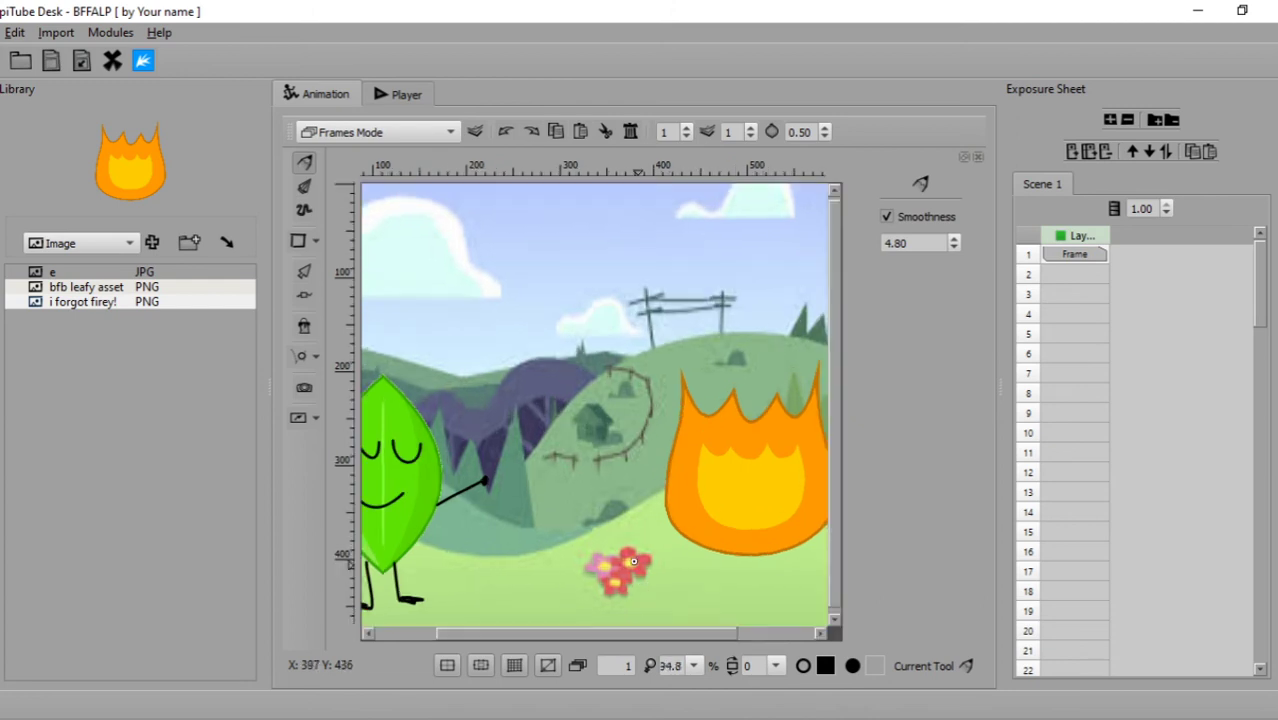
left_click_drag(609, 636, 702, 639)
scroll(543, 564, "up", 4)
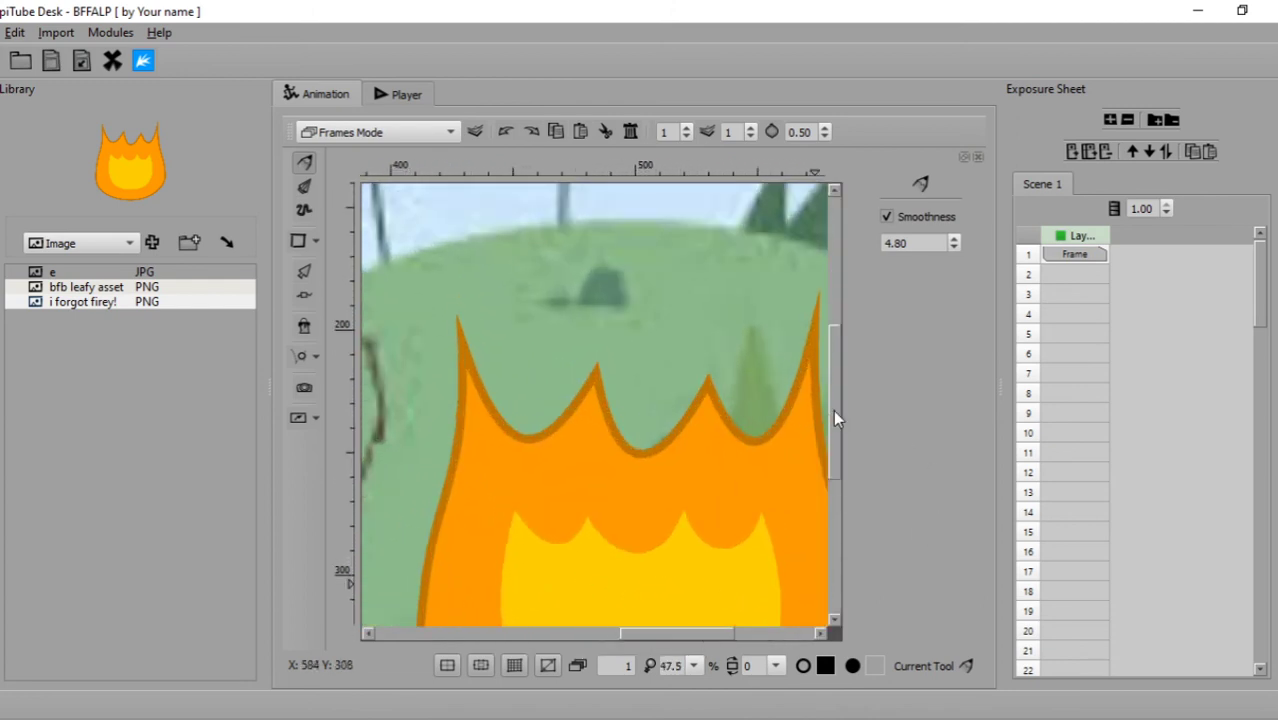
left_click_drag(833, 409, 836, 492)
left_click_drag(565, 332, 567, 386)
left_click_drag(569, 328, 568, 386)
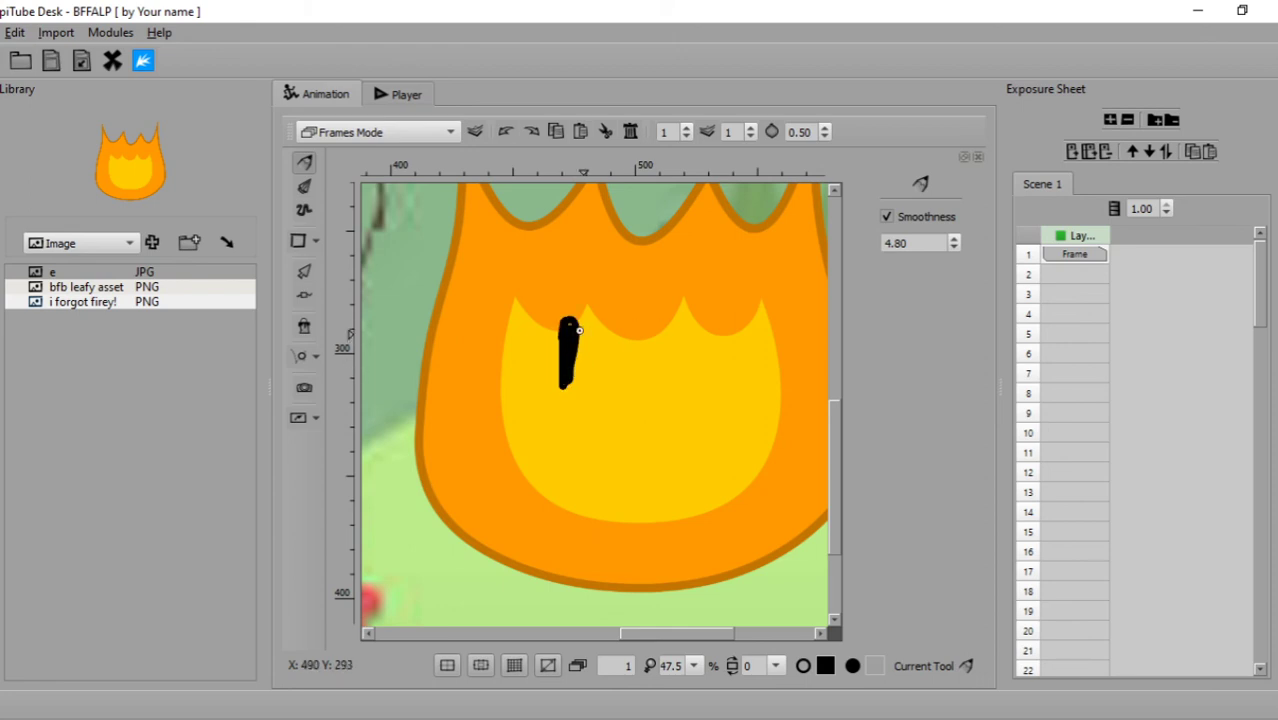
mouse_move(615, 324)
left_mouse_down()
mouse_move(616, 378)
mouse_move(628, 333)
left_mouse_up()
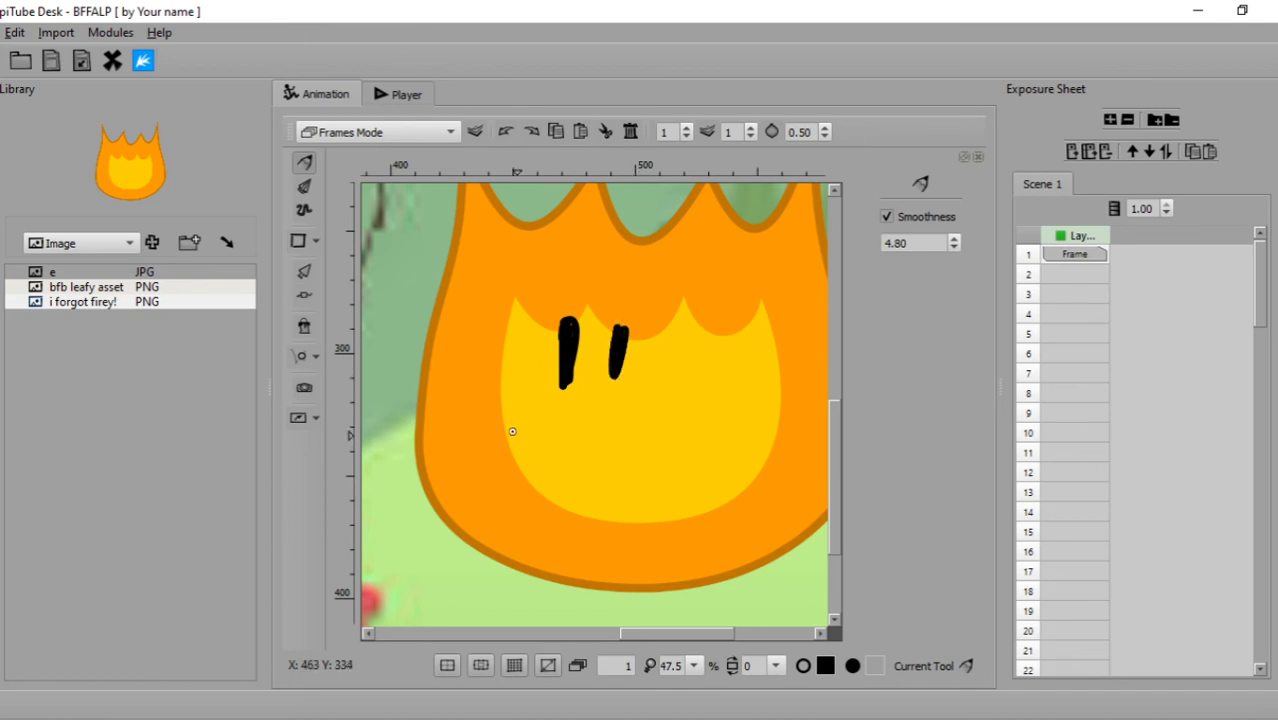
left_click_drag(512, 431, 685, 465)
scroll(700, 560, "down", 2)
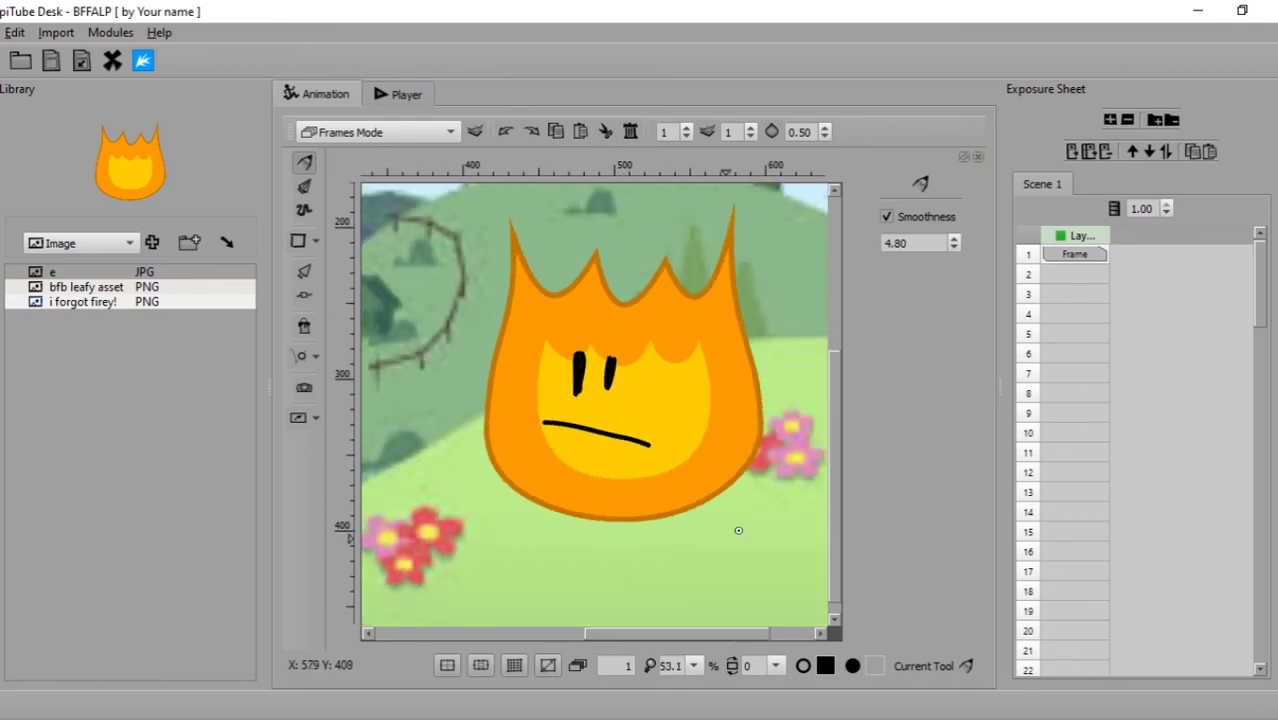
- Draw the flame's two black arms, a hanging one on its right side and a bent one on its left, each with a hand
scroll(785, 475, "up", 2)
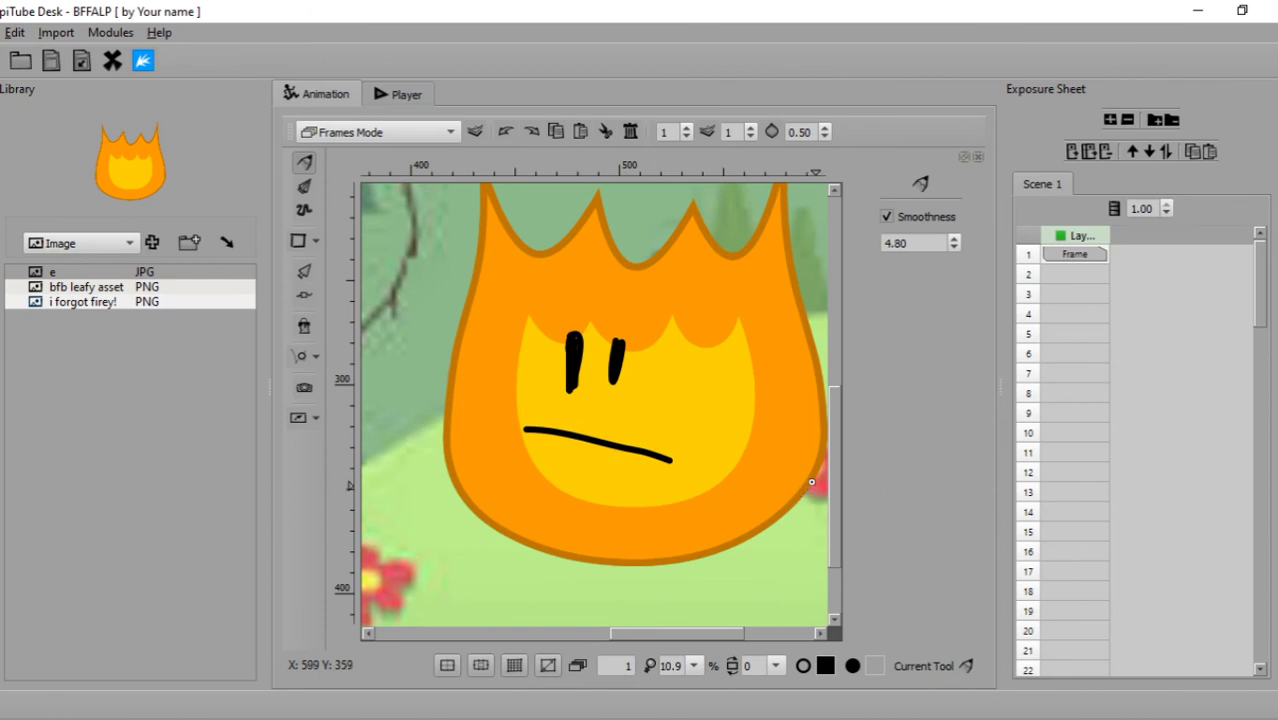
left_click_drag(812, 482, 821, 555)
scroll(821, 555, "down", 1)
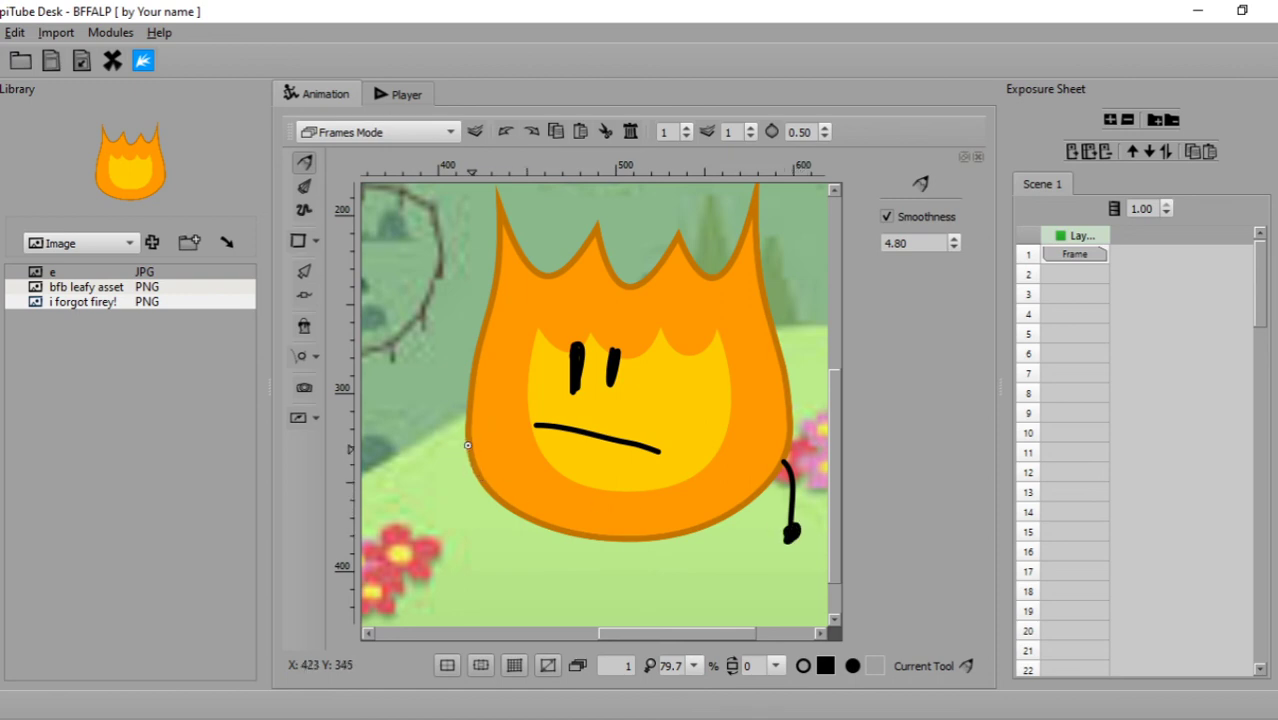
mouse_move(467, 445)
left_mouse_down()
mouse_move(419, 518)
mouse_move(430, 517)
left_mouse_up()
- Draw two short black legs with filled feet under the flame's lower edge
mouse_move(532, 524)
left_mouse_down()
mouse_move(513, 590)
mouse_move(463, 586)
mouse_move(517, 584)
mouse_move(503, 587)
left_mouse_up()
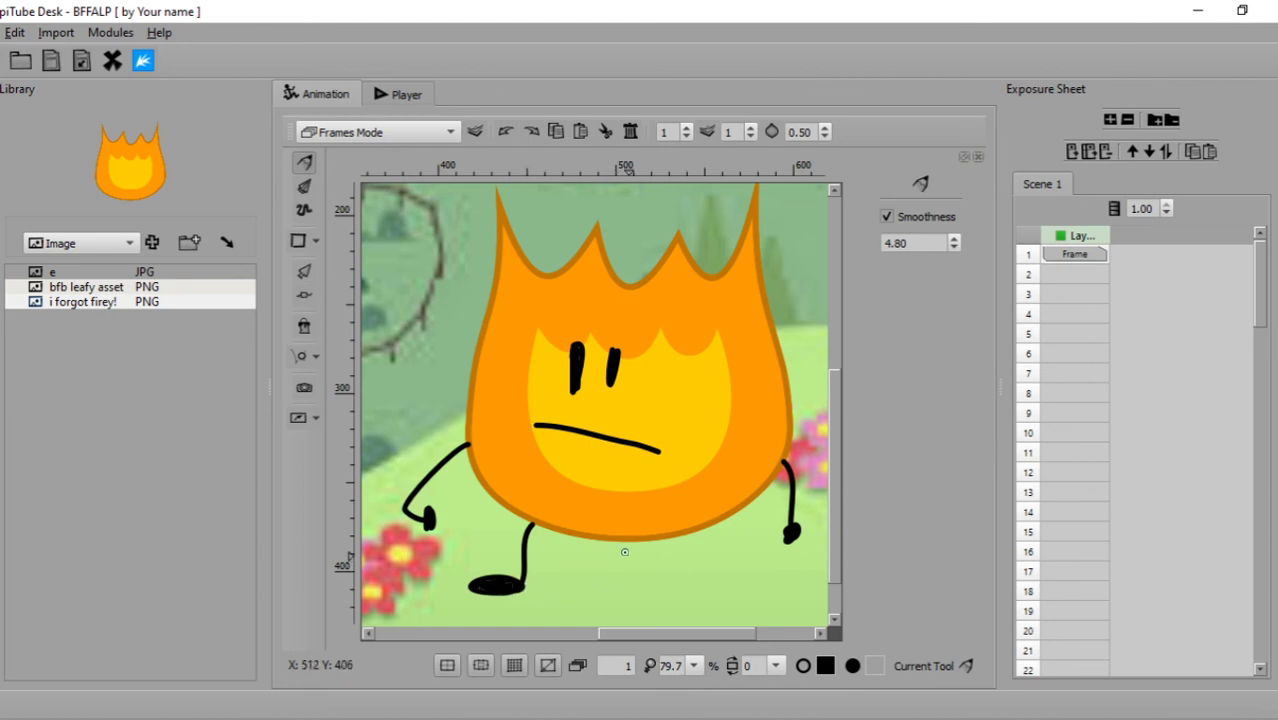
mouse_move(637, 537)
left_mouse_down()
mouse_move(642, 596)
mouse_move(657, 591)
left_mouse_up()
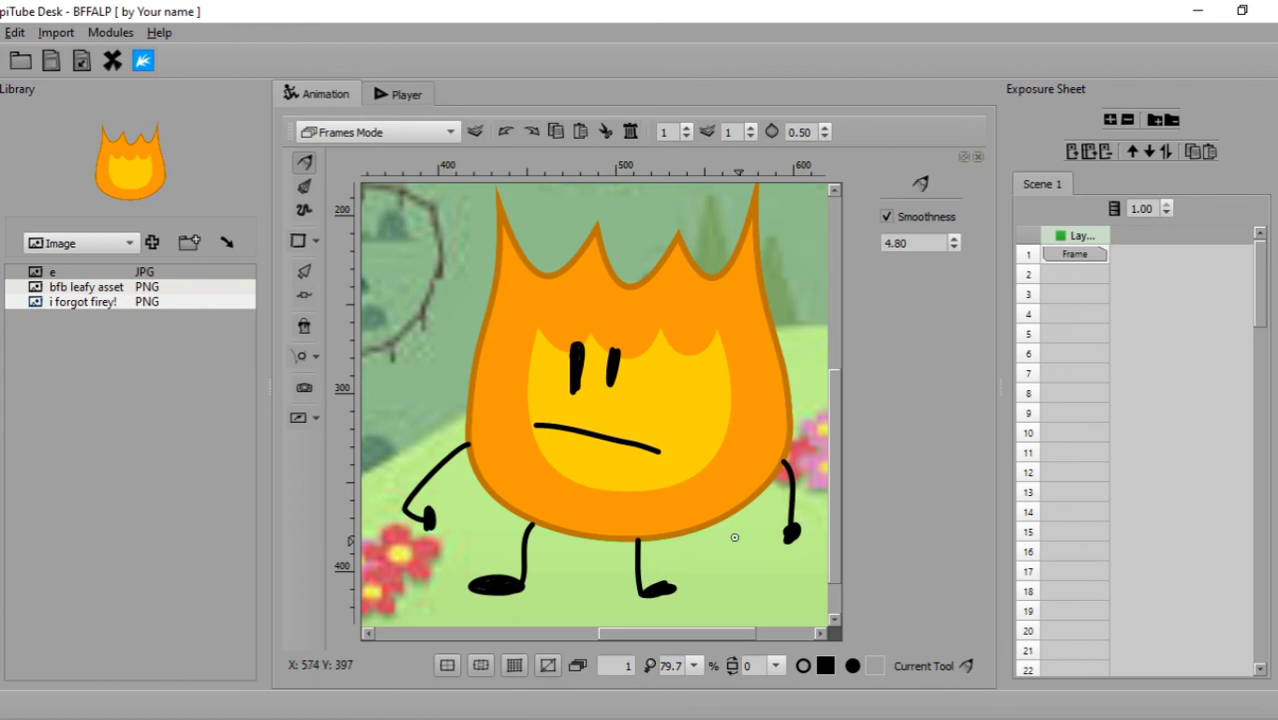
scroll(734, 537, "down", 2)
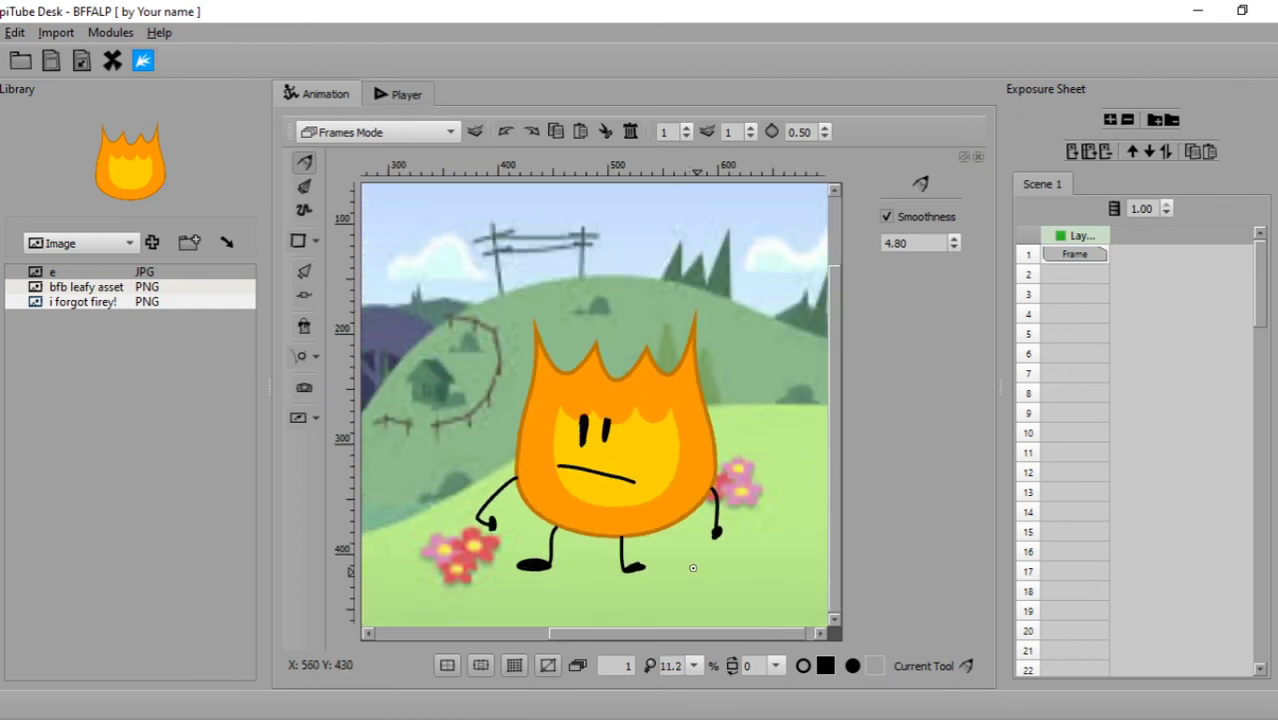